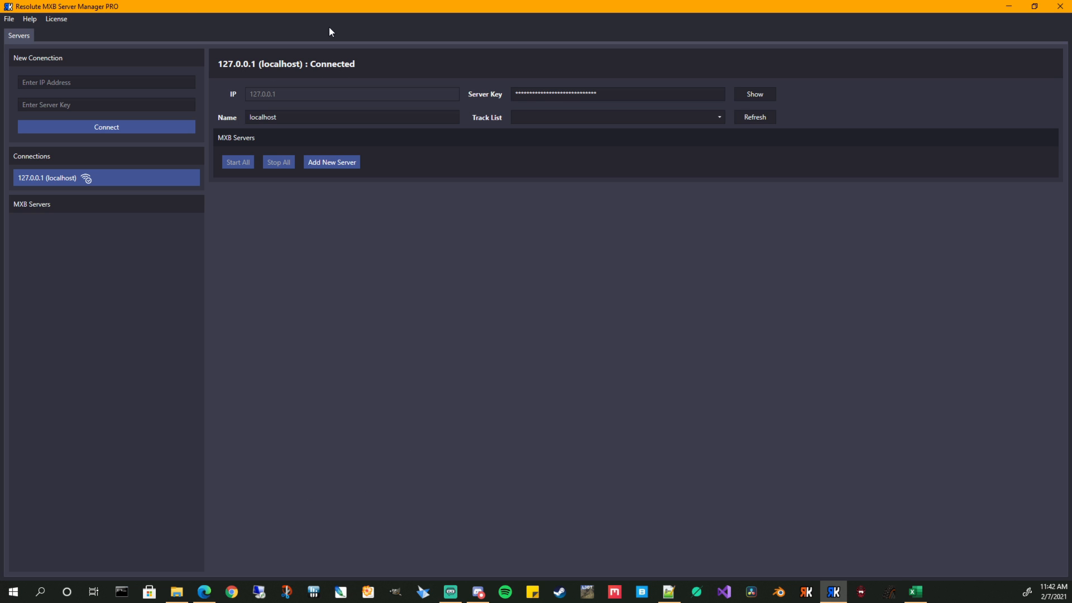
Add a new MXB server to the localhost connection and name it "Server 1".
{"action": "left_click", "coordinate": [332, 163]}
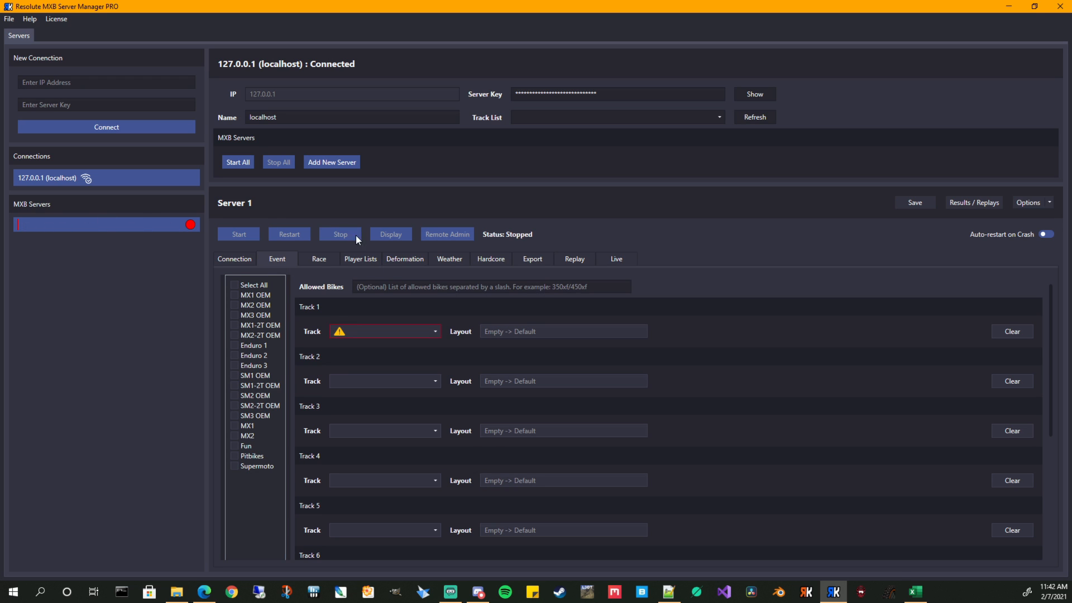
{"action": "left_click", "coordinate": [239, 260]}
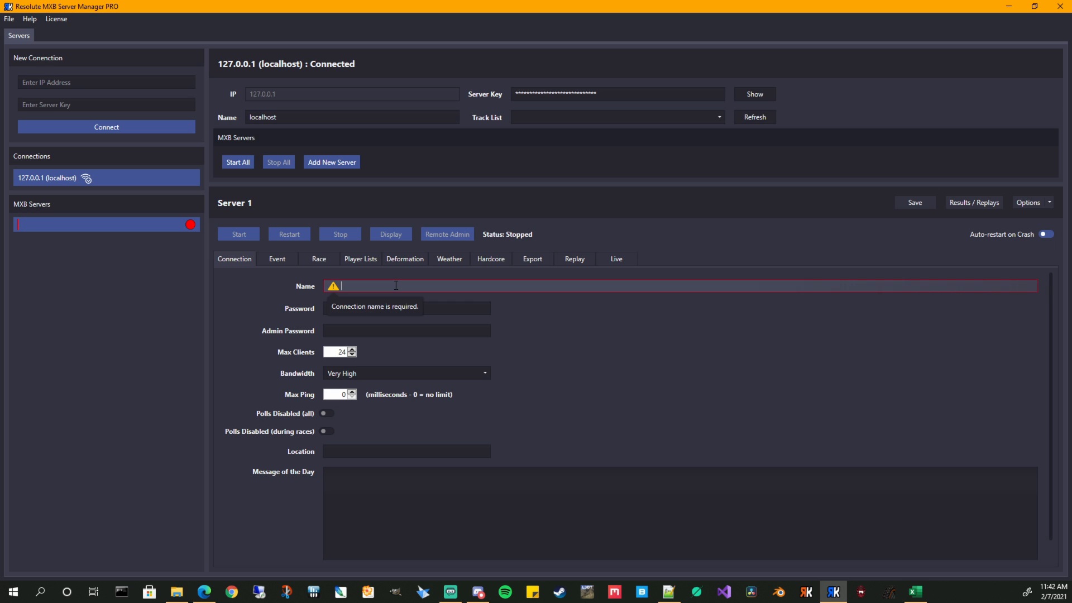
{"action": "type", "text": "Server 1"}
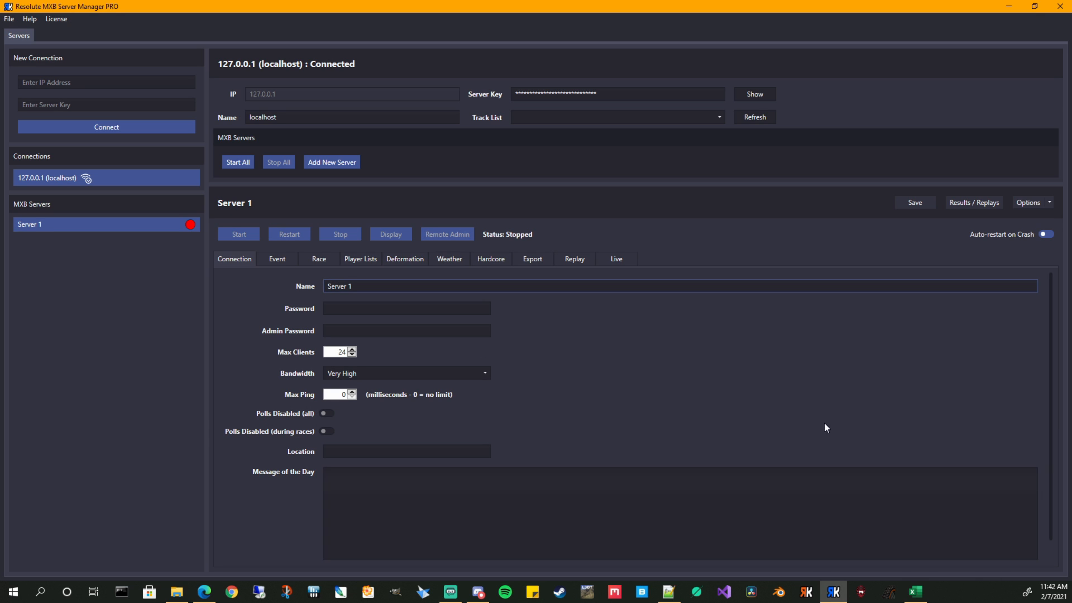
Set Server 1's Track 1 to motocross : dirtpark and allow the MX1 OEM and MX2 OEM bike categories.
{"action": "left_click", "coordinate": [288, 260]}
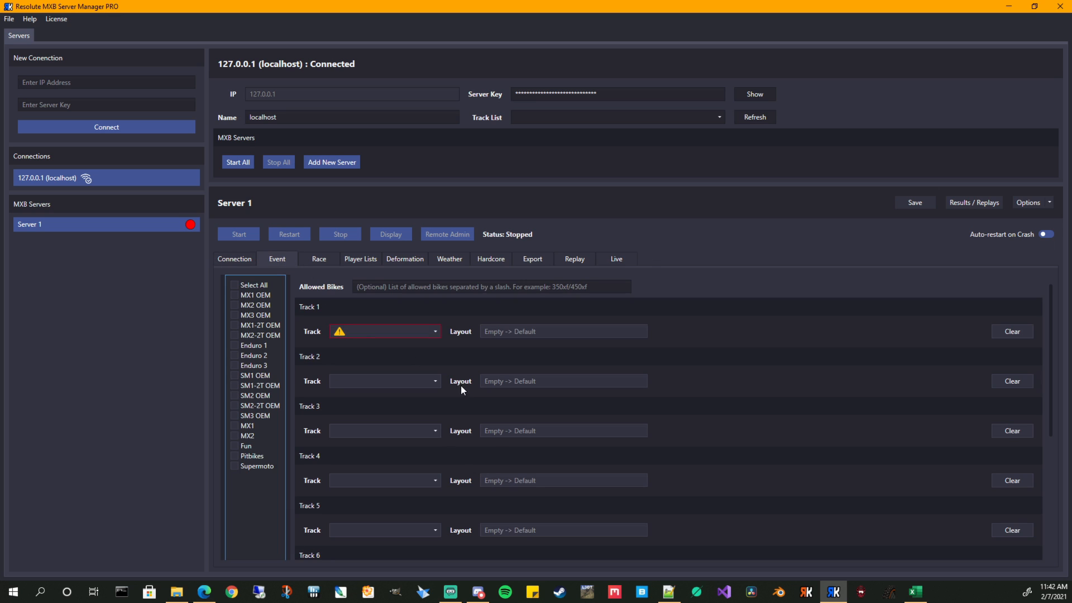
{"action": "left_click", "coordinate": [432, 333]}
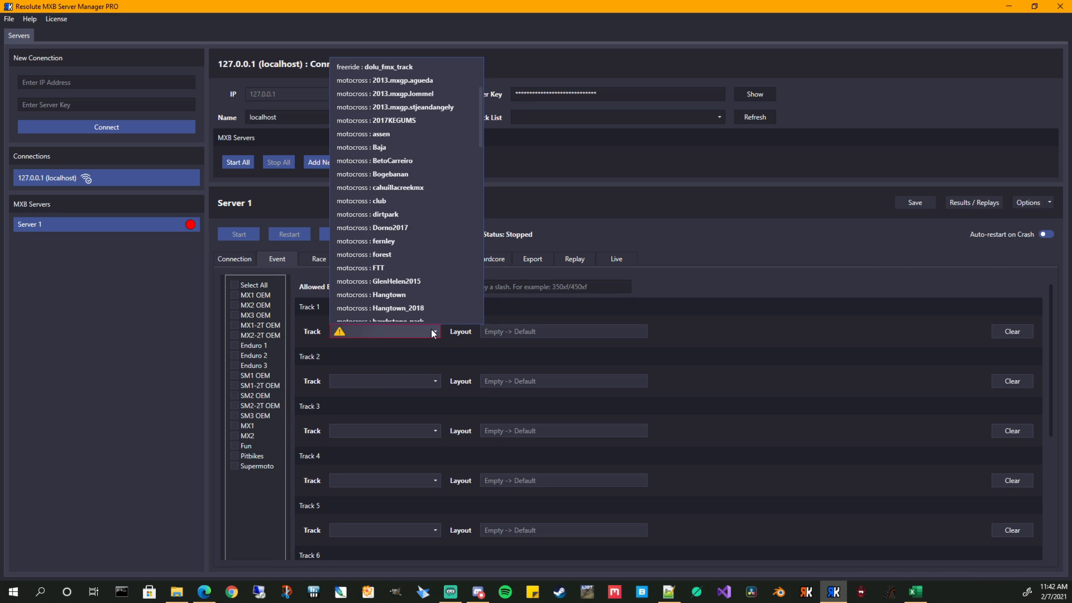
{"action": "scroll", "coordinate": [391, 224], "scroll_direction": "down", "scroll_amount": 1}
{"action": "left_click", "coordinate": [389, 175]}
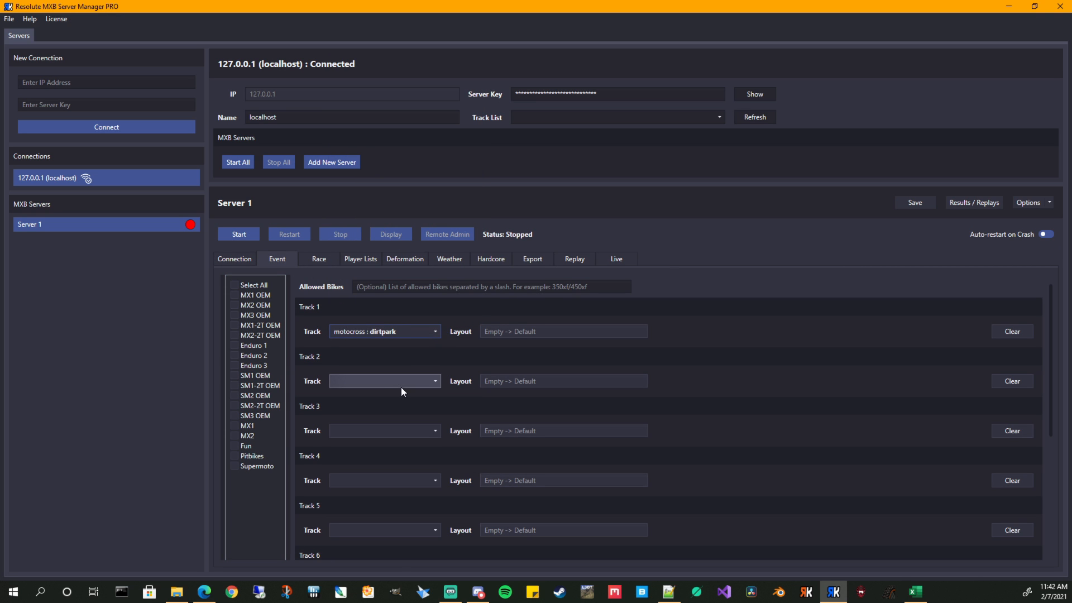
{"action": "left_click", "coordinate": [233, 297]}
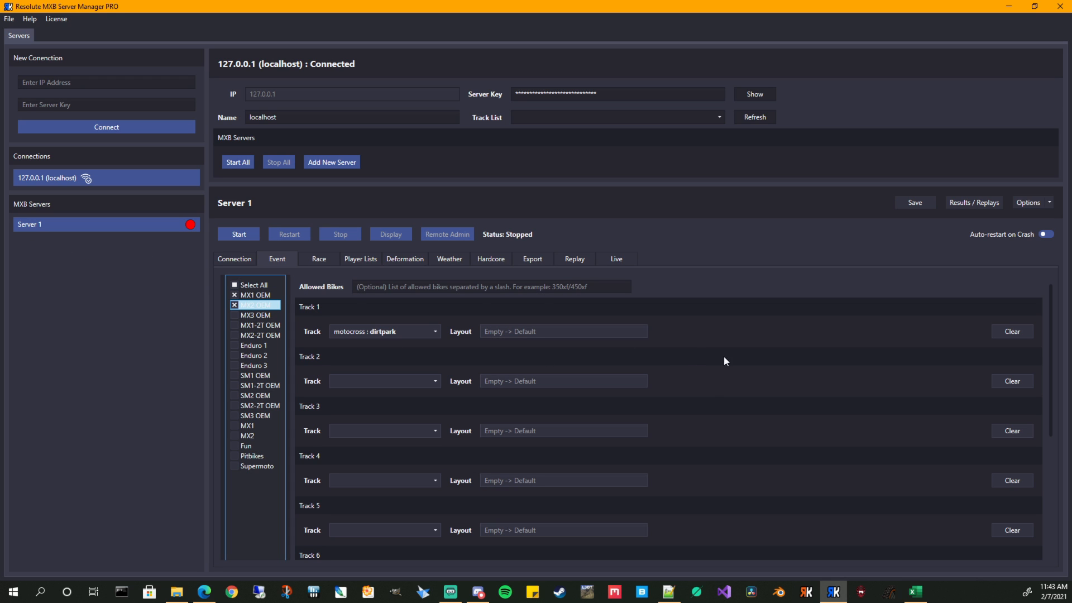
Start Server 1 and move its MX Bikes console window aside.
{"action": "left_click", "coordinate": [239, 234]}
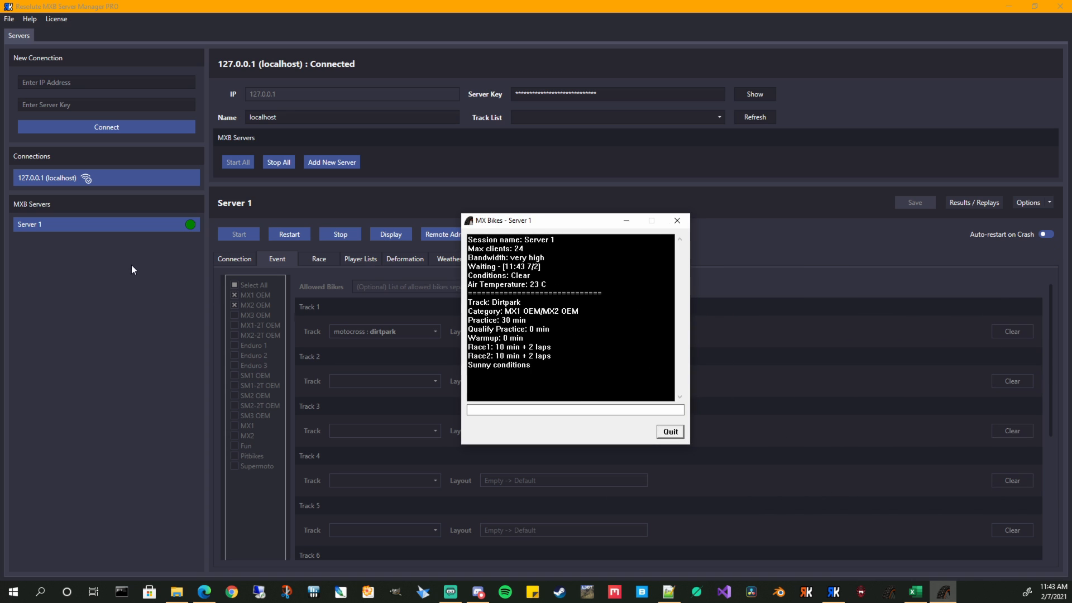
{"action": "mouse_move", "coordinate": [181, 224]}
{"action": "left_click_drag", "start_coordinate": [554, 224], "coordinate": [762, 216]}
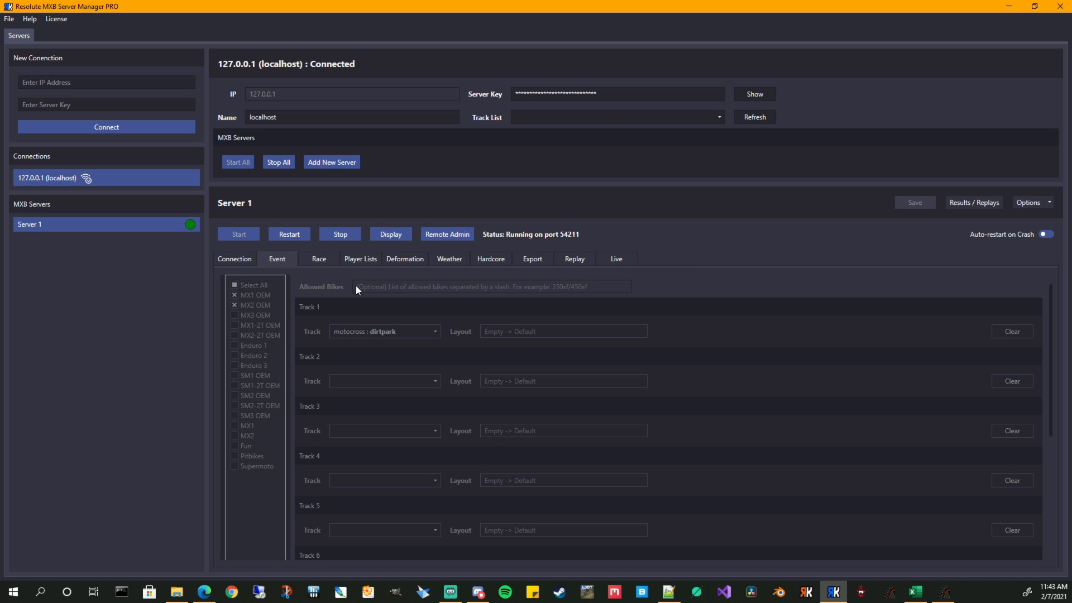
Look through Server 1's connection, event, race, player list, deformation, weather, hardcore, export, replay and live settings.
{"action": "left_click", "coordinate": [229, 263]}
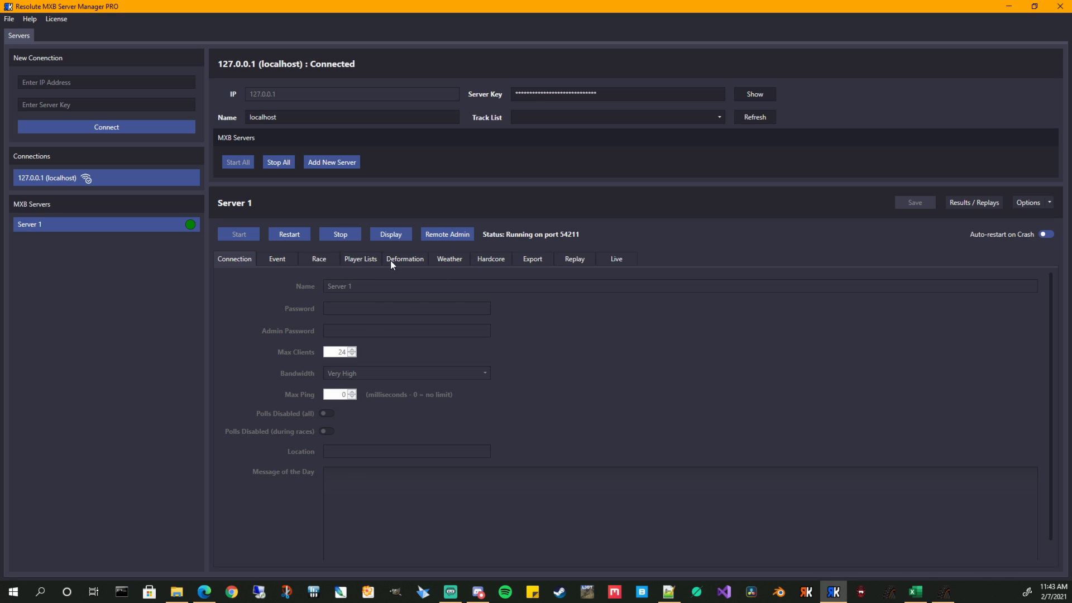
{"action": "left_click", "coordinate": [277, 260]}
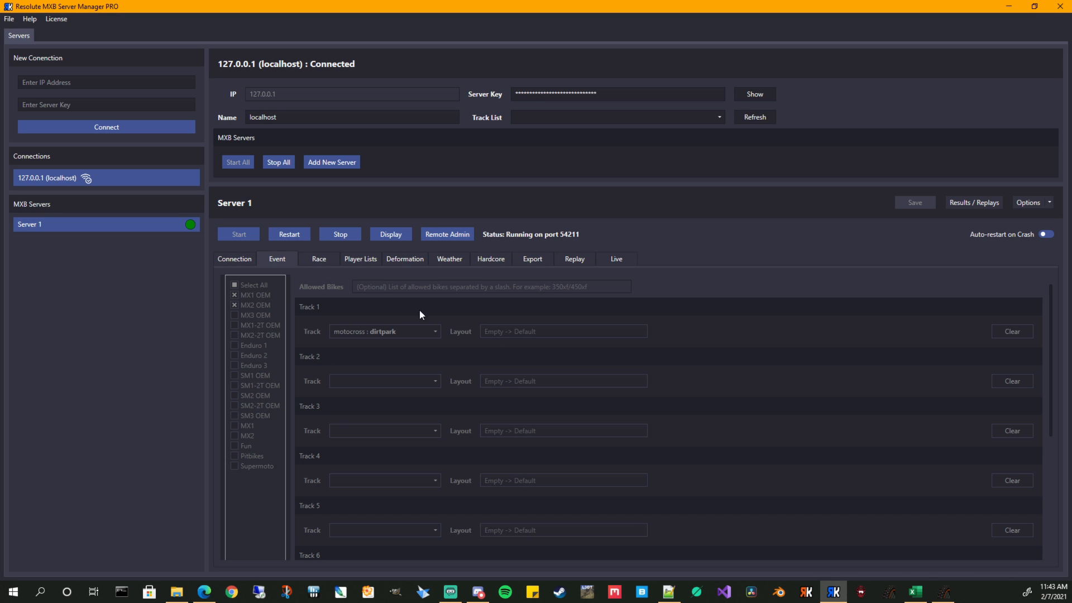
{"action": "left_click", "coordinate": [316, 260]}
{"action": "left_click", "coordinate": [362, 260]}
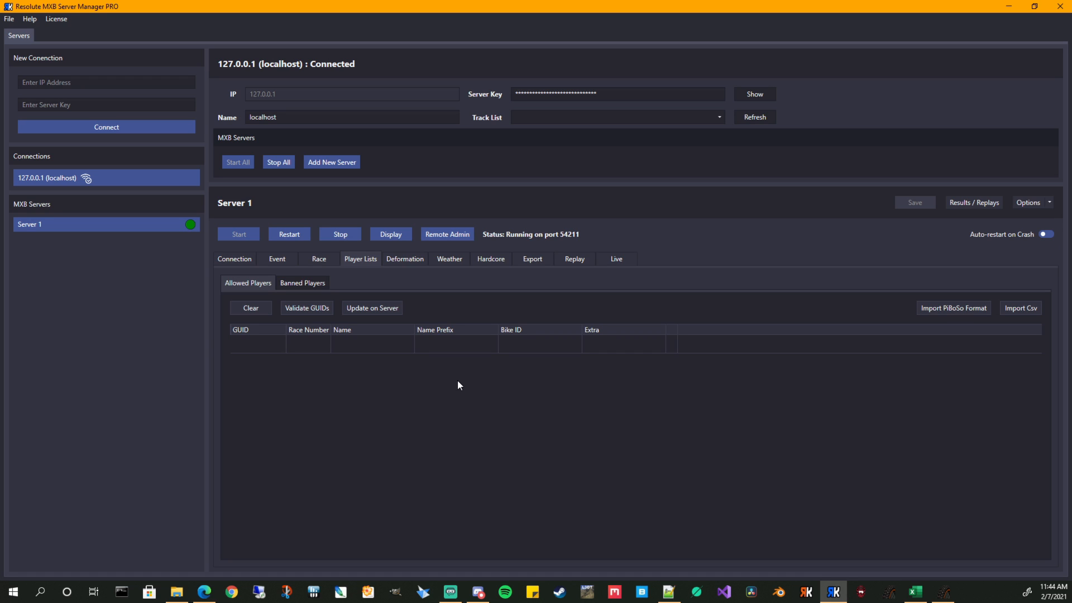
{"action": "left_click", "coordinate": [413, 262]}
{"action": "left_click", "coordinate": [461, 263]}
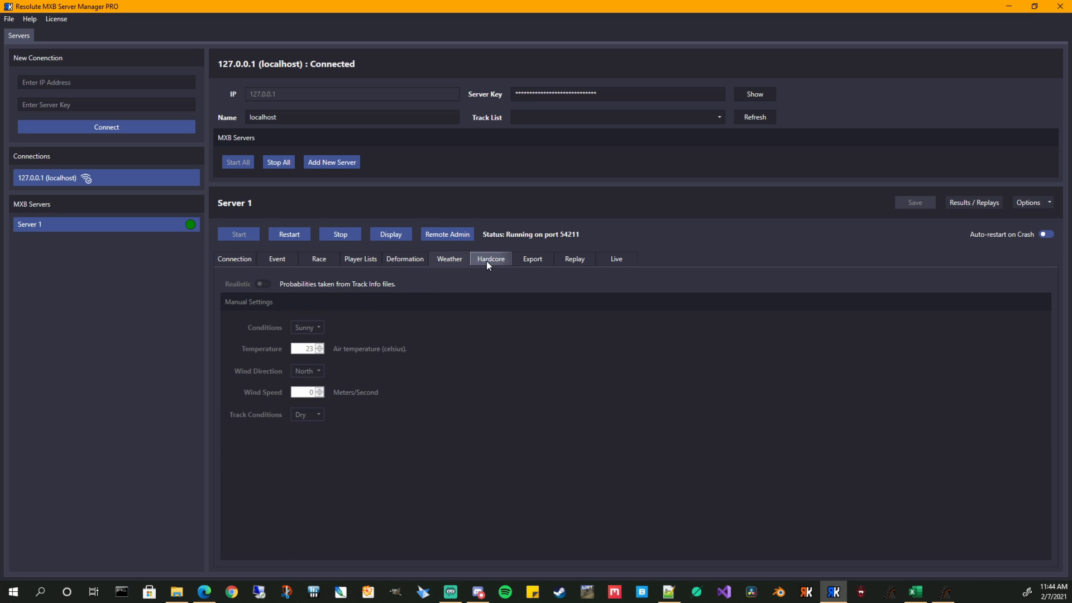
{"action": "left_click", "coordinate": [488, 260]}
{"action": "left_click", "coordinate": [533, 260]}
{"action": "left_click", "coordinate": [572, 259]}
{"action": "left_click", "coordinate": [604, 259]}
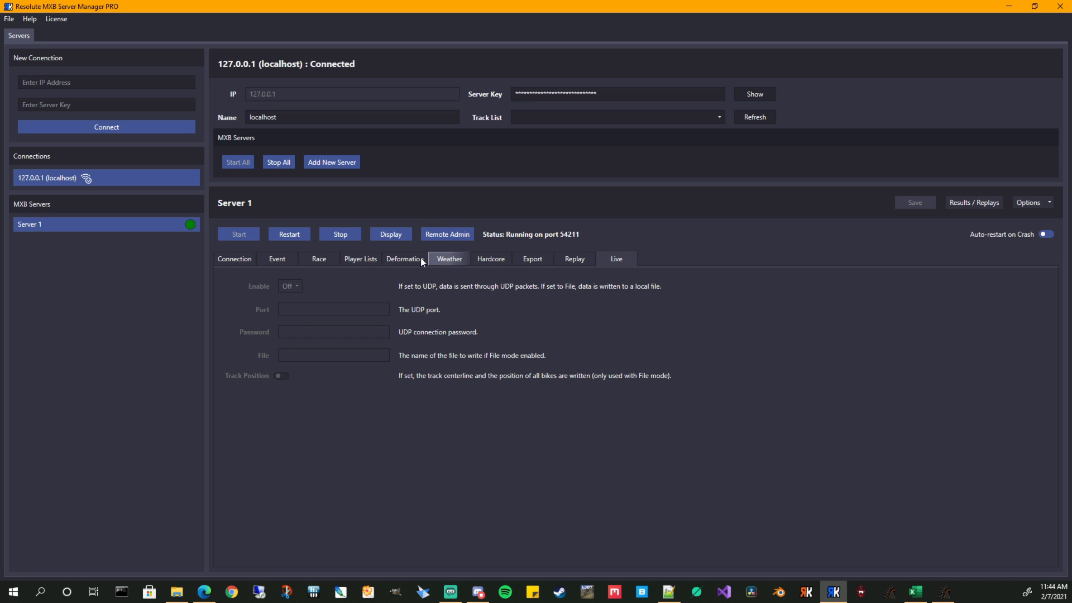
{"action": "left_click", "coordinate": [363, 263]}
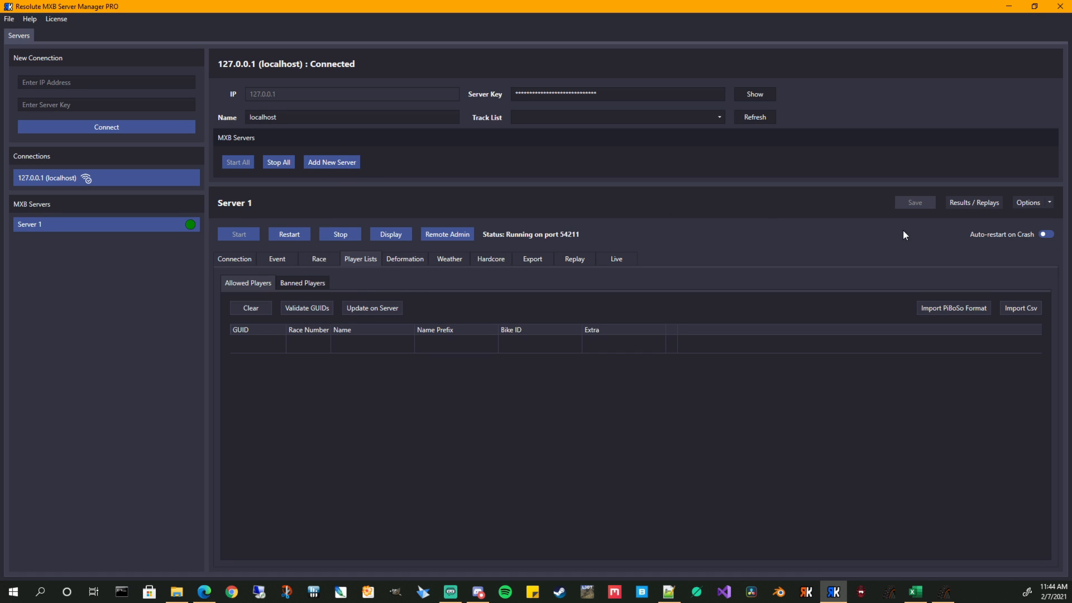
Copy Server 1 into a new server and rename the copy "Server 2".
{"action": "left_click", "coordinate": [1050, 202]}
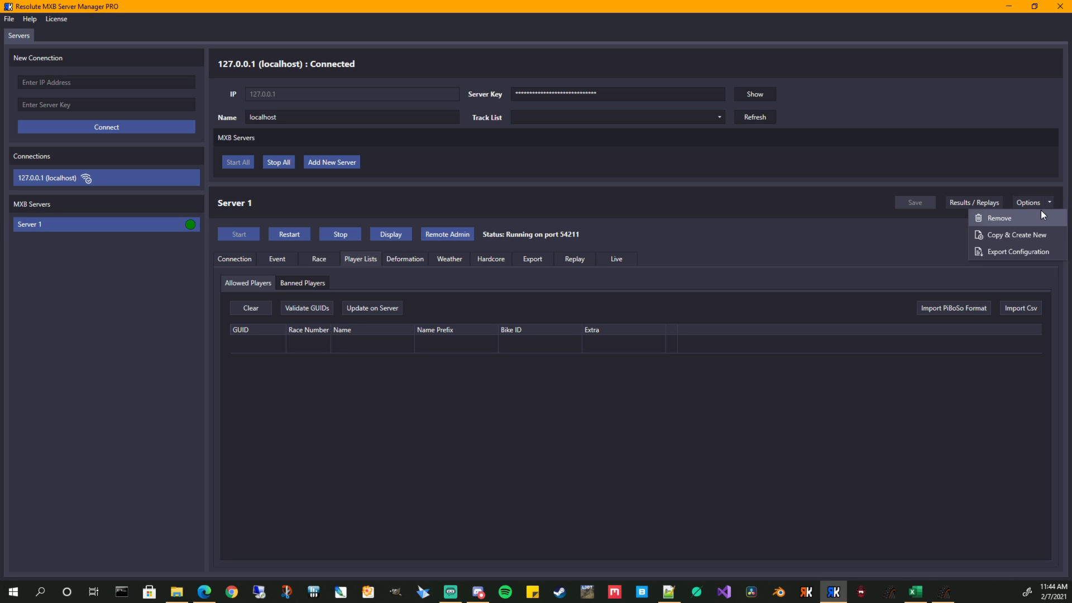
{"action": "left_click", "coordinate": [1001, 235]}
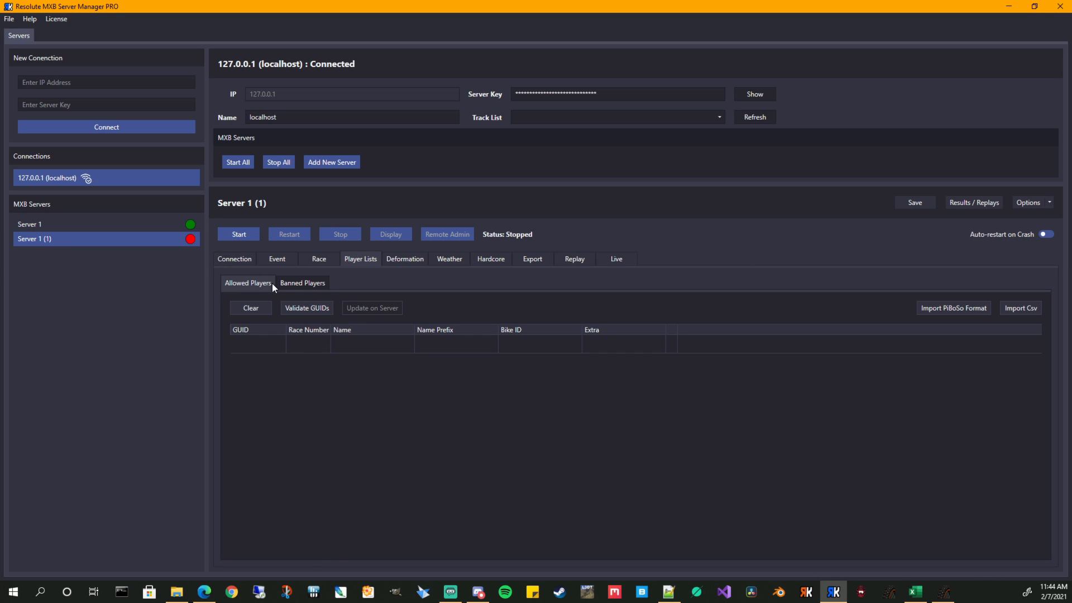
{"action": "left_click", "coordinate": [235, 260]}
{"action": "left_click_drag", "start_coordinate": [362, 286], "coordinate": [347, 285]}
{"action": "type", "text": "2"}
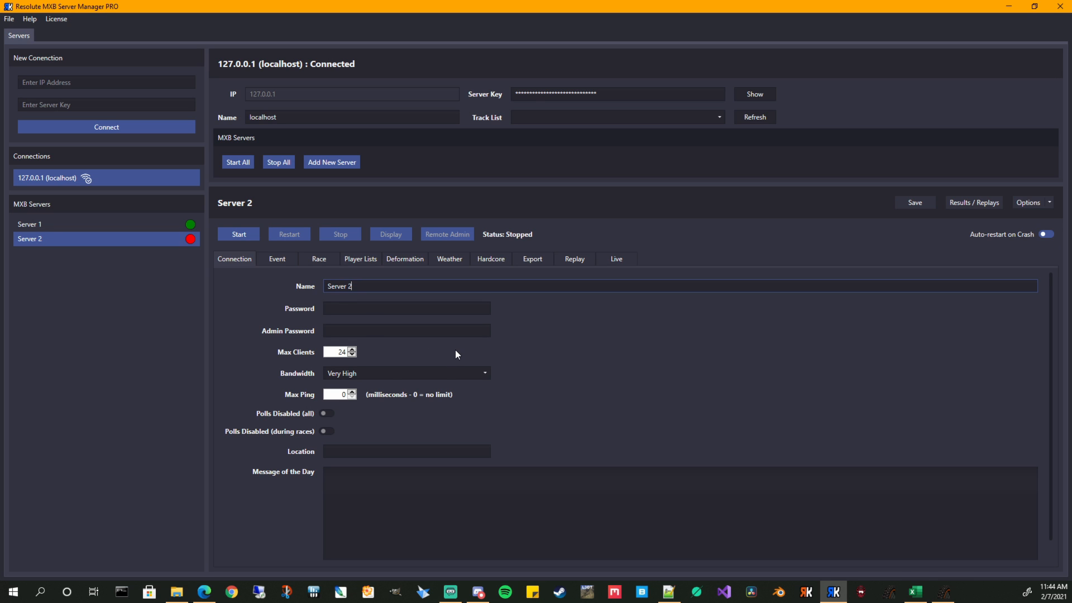
{"action": "left_click", "coordinate": [594, 366]}
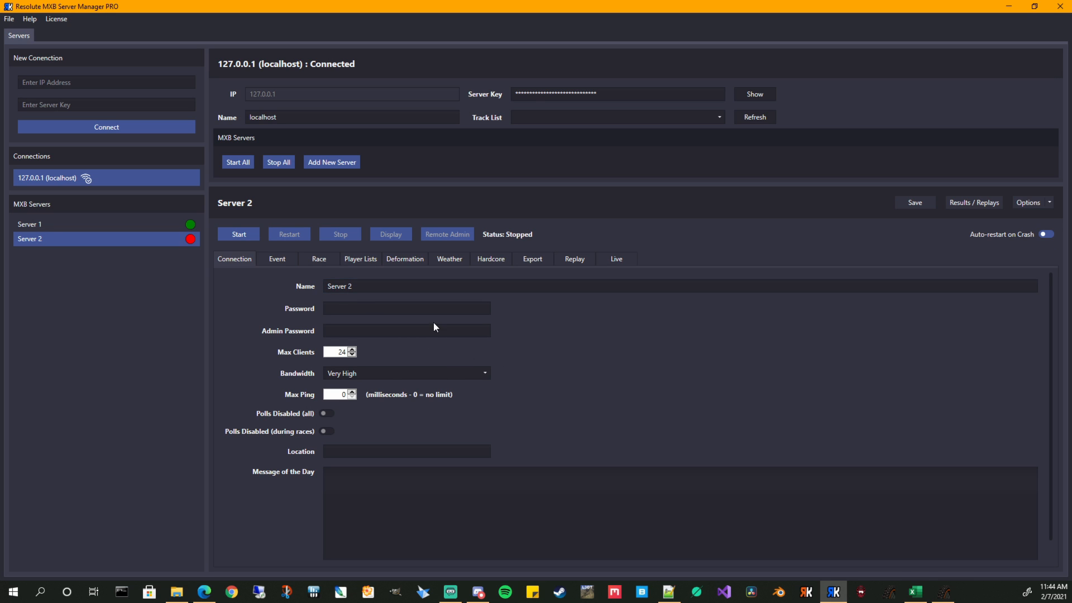
Check Server 2's event settings, try a different name for it and restore the name "Server 2".
{"action": "left_click", "coordinate": [277, 262]}
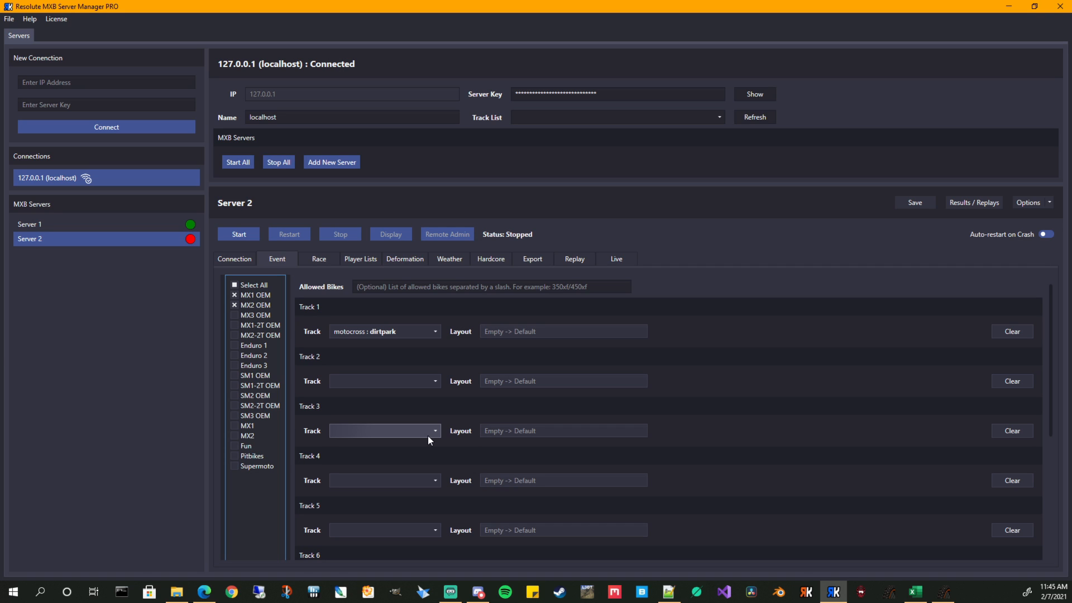
{"action": "left_click", "coordinate": [235, 258]}
{"action": "left_click_drag", "start_coordinate": [355, 286], "coordinate": [314, 287]}
{"action": "type", "text": "QA"}
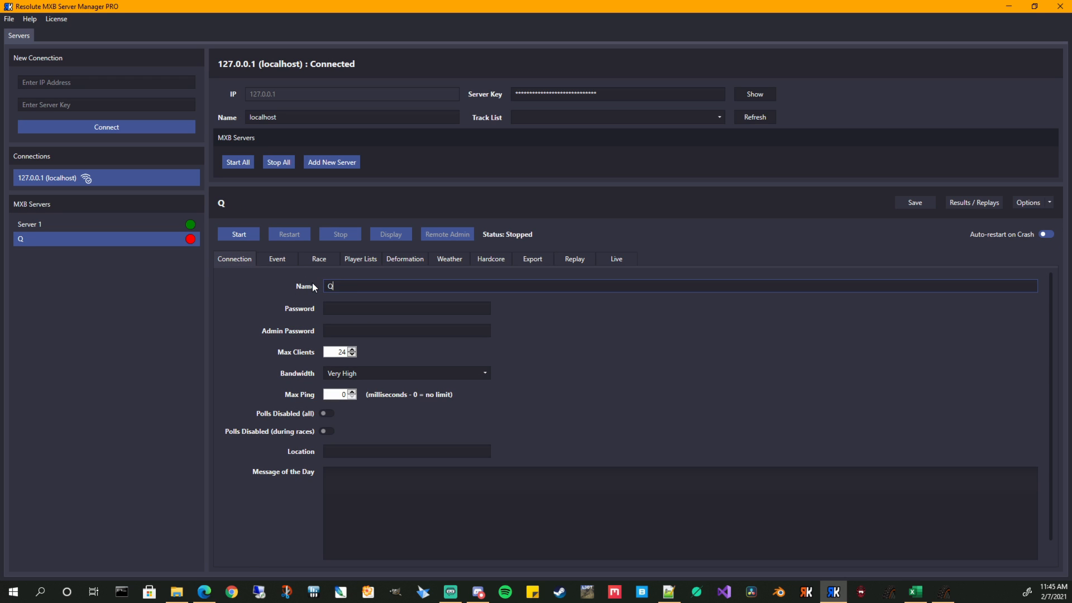
{"action": "type", "text": "D"}
{"action": "key", "text": "BackSpace"}
{"action": "type", "text": "AD"}
{"action": "key", "text": "BackSpace"}
{"action": "key", "text": "BackSpace"}
{"action": "type", "text": "ULI"}
{"action": "type", "text": " 2"}
{"action": "key", "text": "BackSpace"}
{"action": "key", "text": "BackSpace"}
{"action": "key", "text": "BackSpace"}
{"action": "key", "text": "BackSpace"}
{"action": "key", "text": "BackSpace"}
{"action": "key", "text": "BackSpace"}
{"action": "key", "text": "BackSpace"}
{"action": "type", "text": "Server 2"}
Start Server 2, and stop and start all servers together.
{"action": "left_click", "coordinate": [239, 235]}
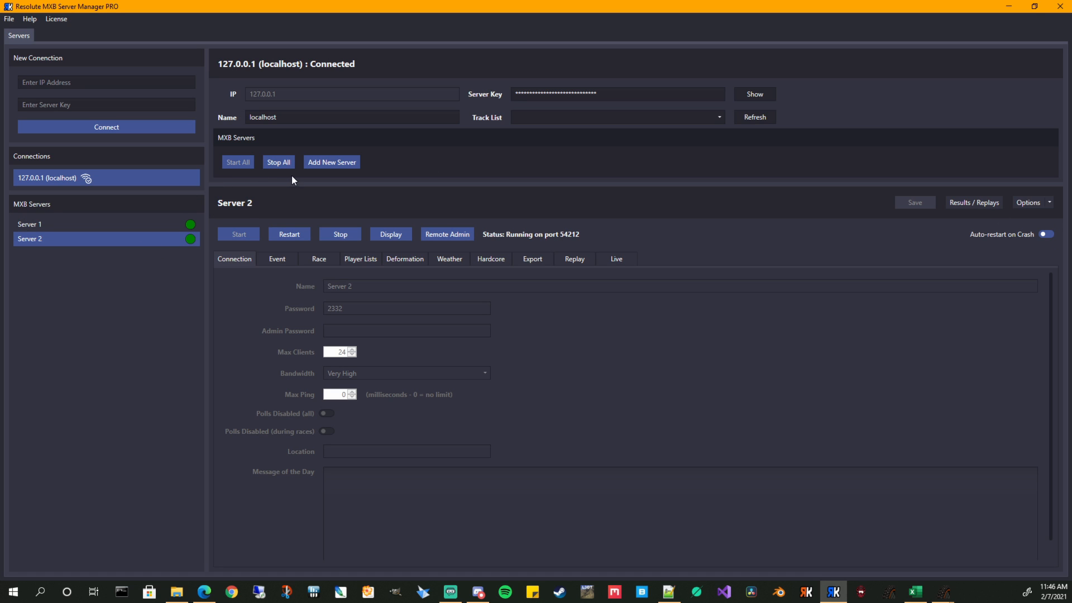
{"action": "left_click", "coordinate": [274, 163]}
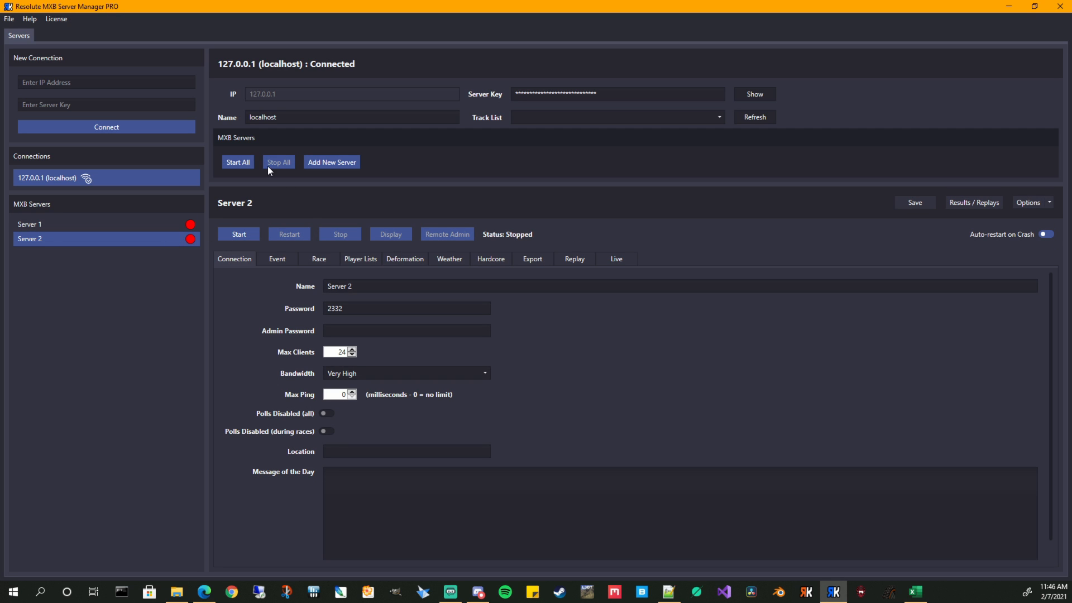
{"action": "left_click", "coordinate": [229, 164]}
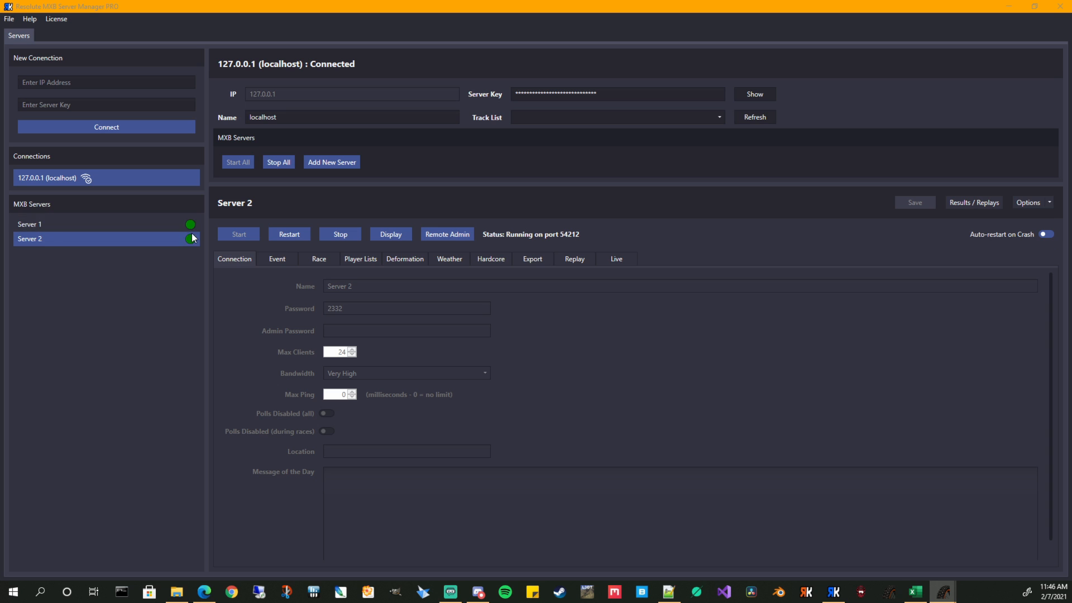
{"action": "mouse_move", "coordinate": [190, 246]}
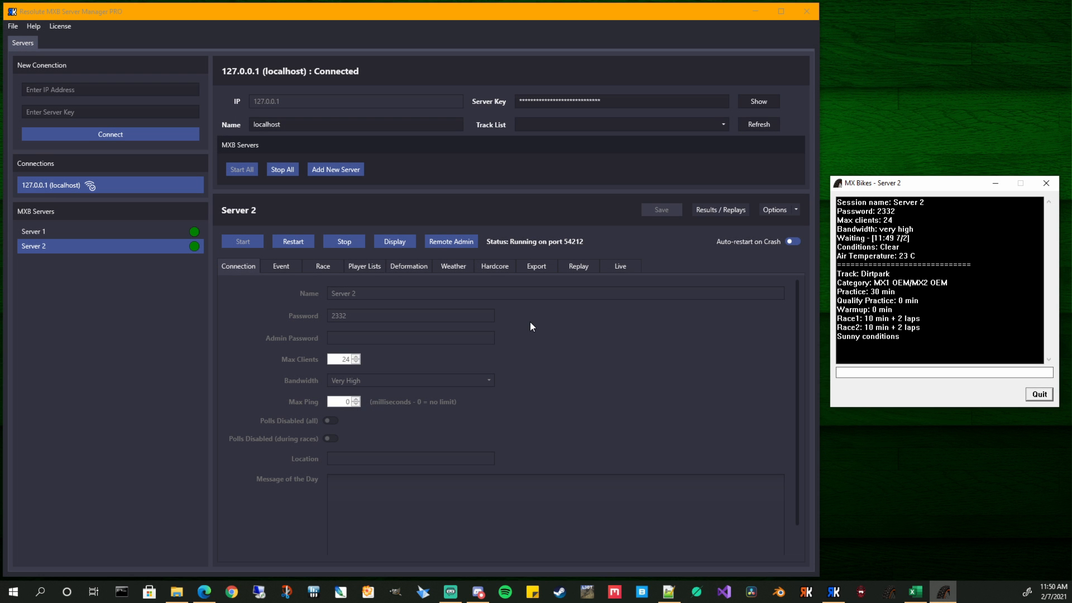
Open Remote Admin for Server 2 and send it the Reset Server and Reset Track commands.
{"action": "left_click", "coordinate": [451, 242]}
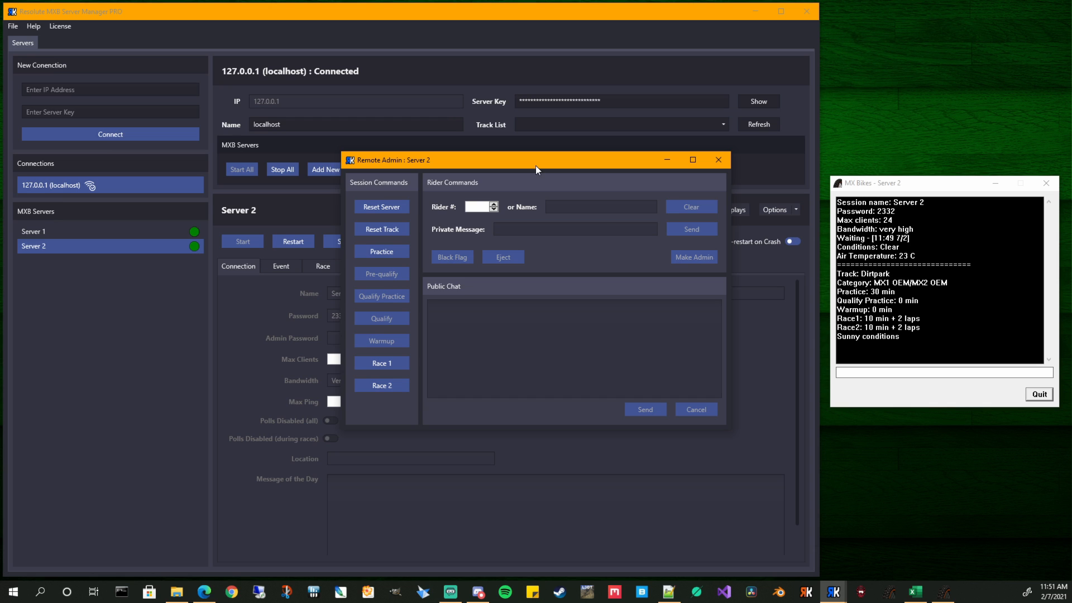
{"action": "left_click", "coordinate": [378, 208]}
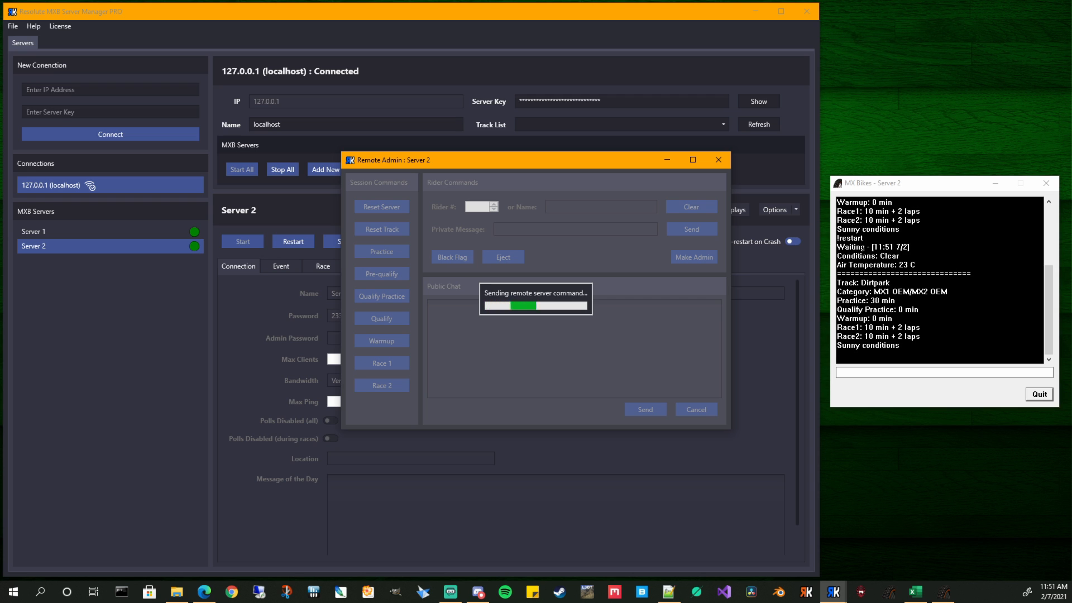
{"action": "left_click_drag", "start_coordinate": [852, 263], "coordinate": [836, 265]}
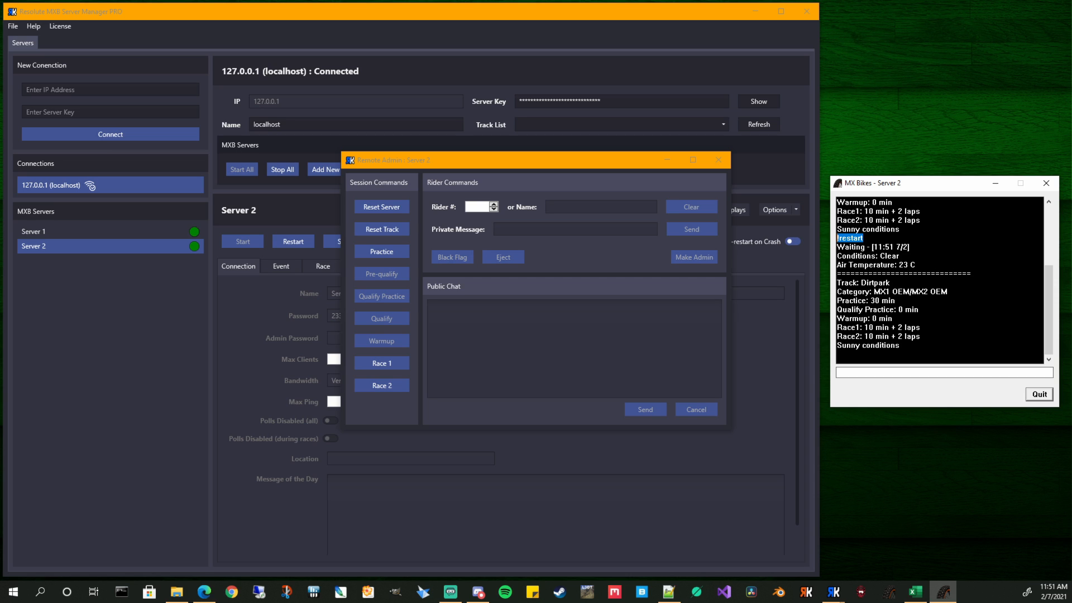
{"action": "left_click", "coordinate": [380, 230]}
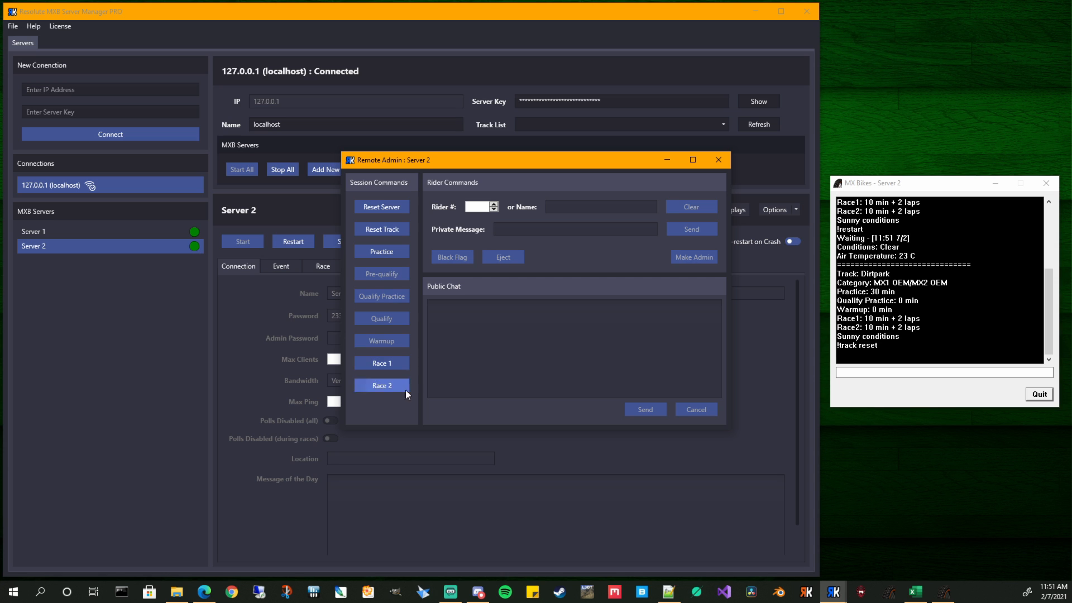
Review Server 2's race session lengths and start its Practice session through Remote Admin.
{"action": "left_click_drag", "start_coordinate": [505, 166], "coordinate": [642, 156]}
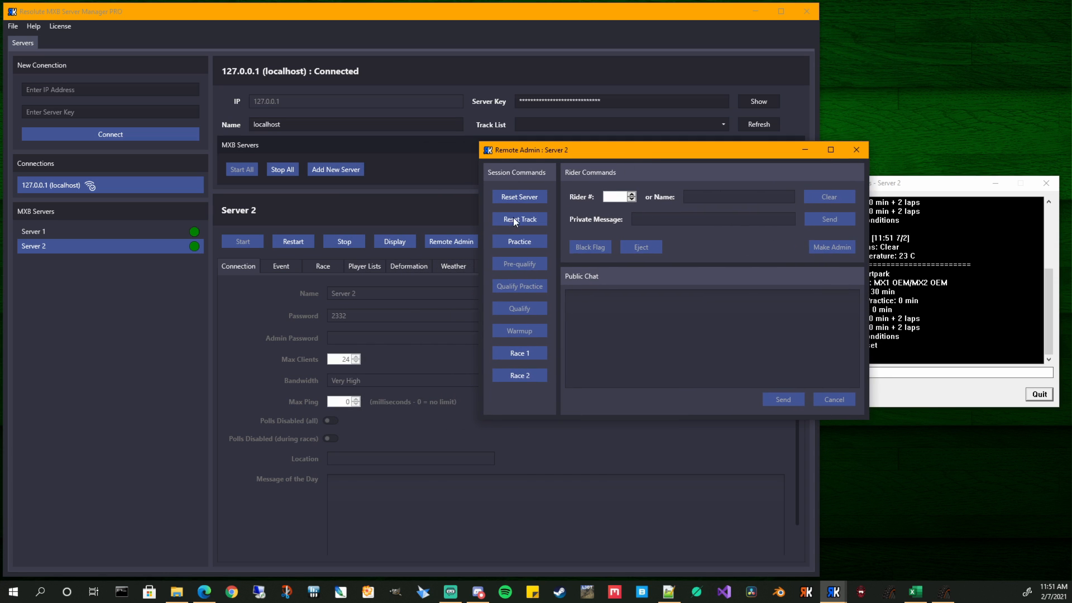
{"action": "left_click", "coordinate": [322, 268]}
{"action": "scroll", "coordinate": [442, 414], "scroll_direction": "down", "scroll_amount": 1}
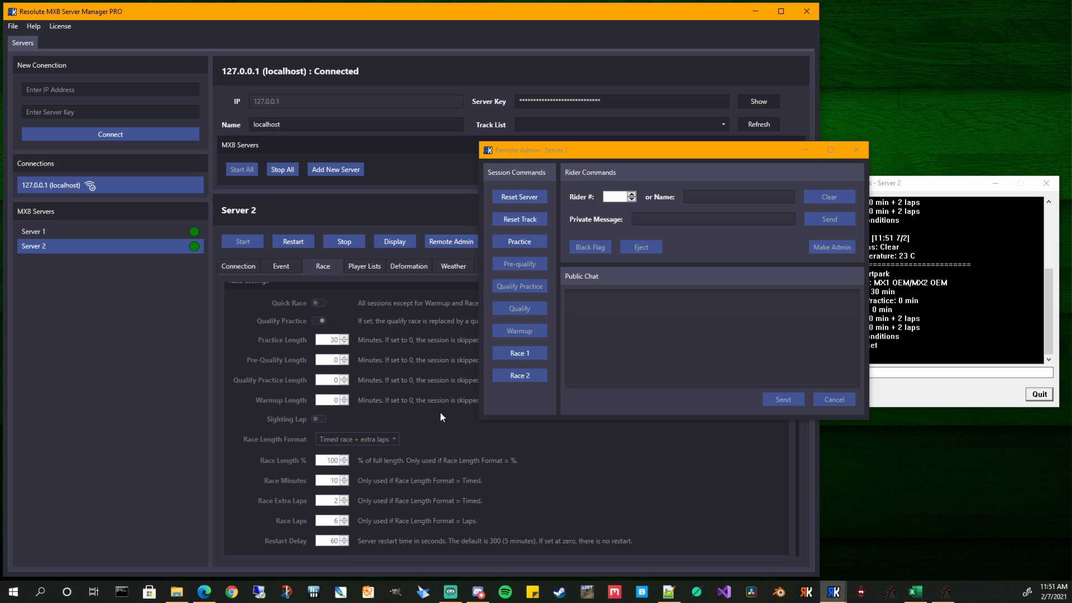
{"action": "left_click_drag", "start_coordinate": [649, 153], "coordinate": [736, 197]}
{"action": "scroll", "coordinate": [449, 374], "scroll_direction": "up", "scroll_amount": 1}
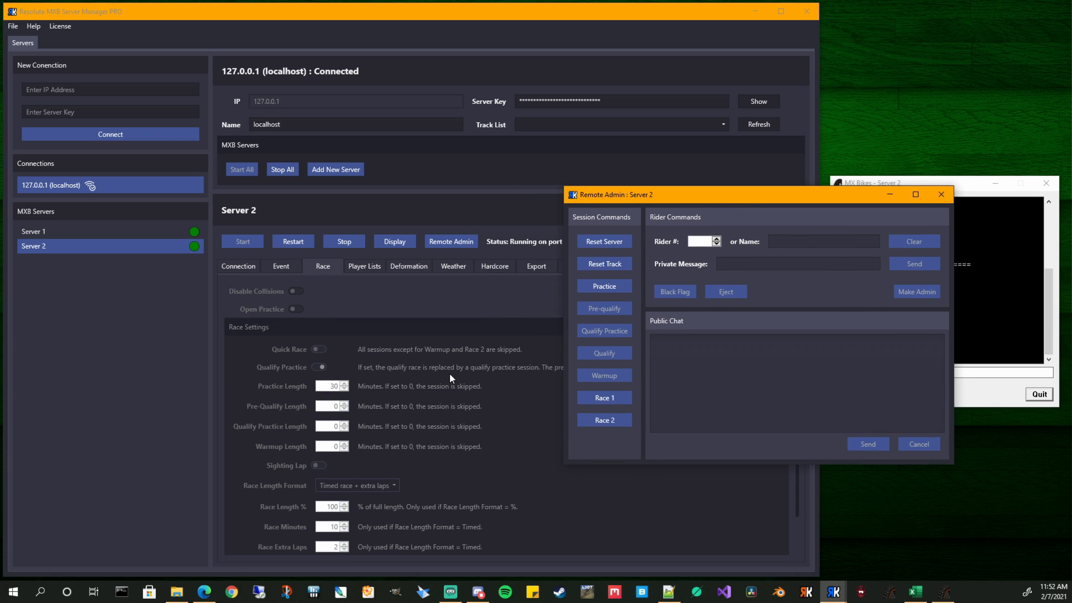
{"action": "scroll", "coordinate": [450, 375], "scroll_direction": "down", "scroll_amount": 1}
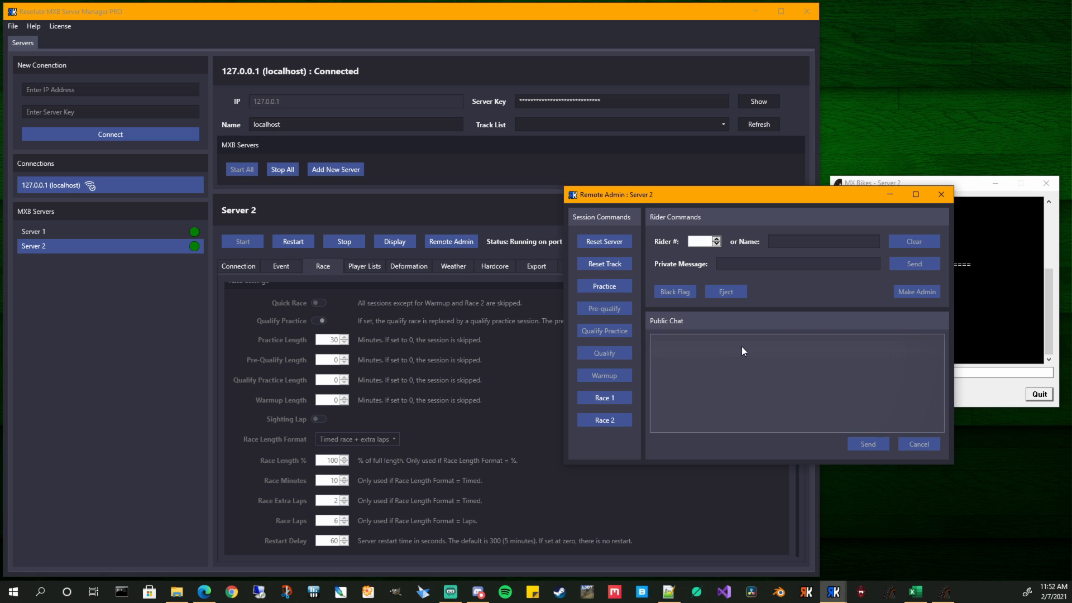
{"action": "left_click_drag", "start_coordinate": [795, 199], "coordinate": [555, 183]}
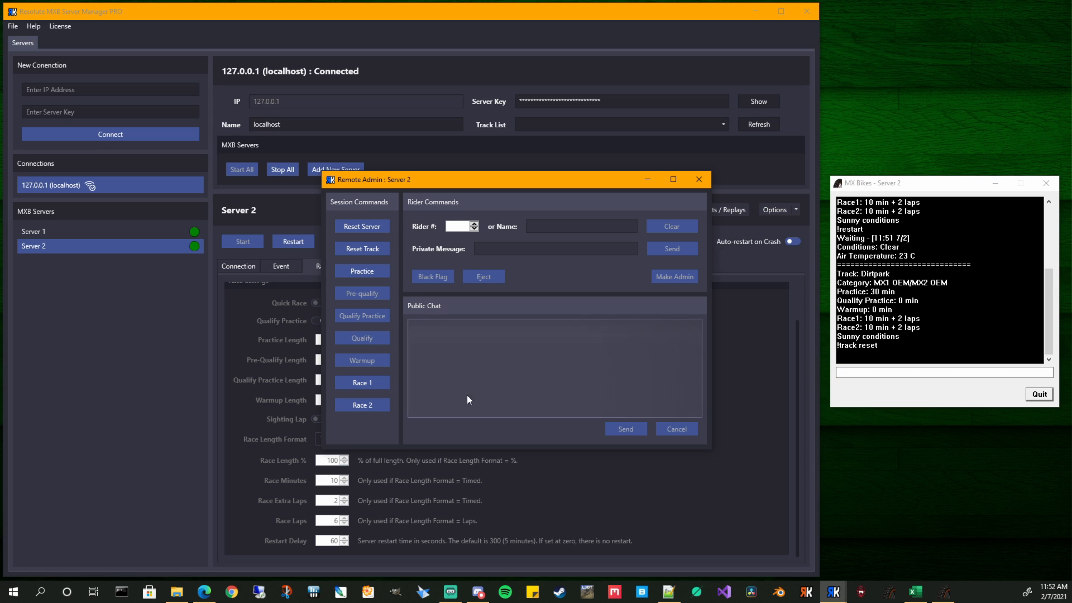
{"action": "left_click", "coordinate": [365, 272]}
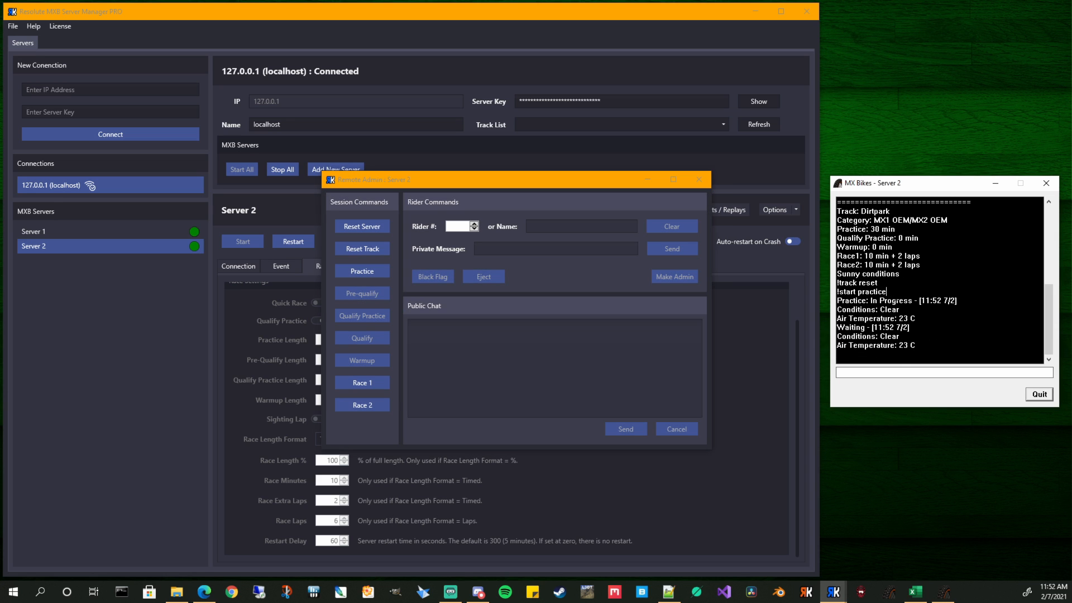
Start the Race 1 session on Server 2 through Remote Admin and check the sent command in the server log.
{"action": "left_click_drag", "start_coordinate": [887, 291], "coordinate": [835, 291]}
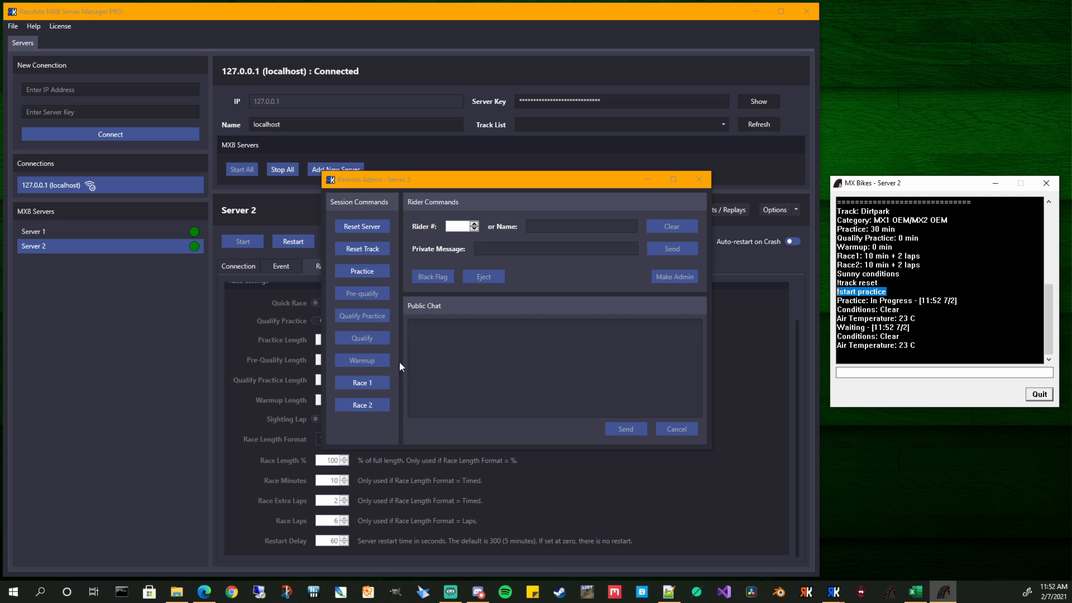
{"action": "left_click", "coordinate": [361, 382]}
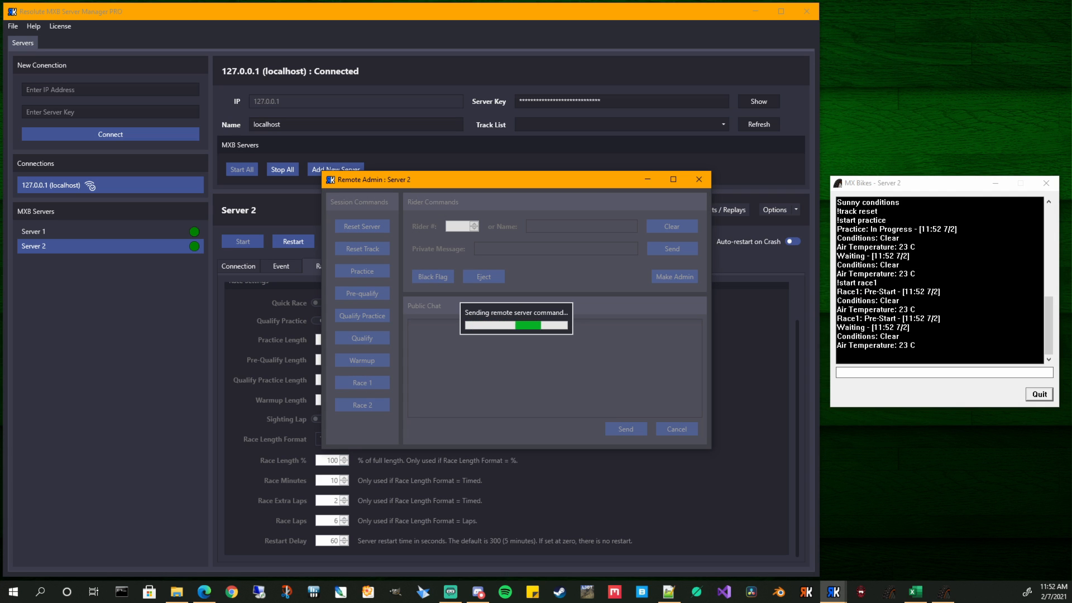
{"action": "left_click_drag", "start_coordinate": [877, 283], "coordinate": [831, 285]}
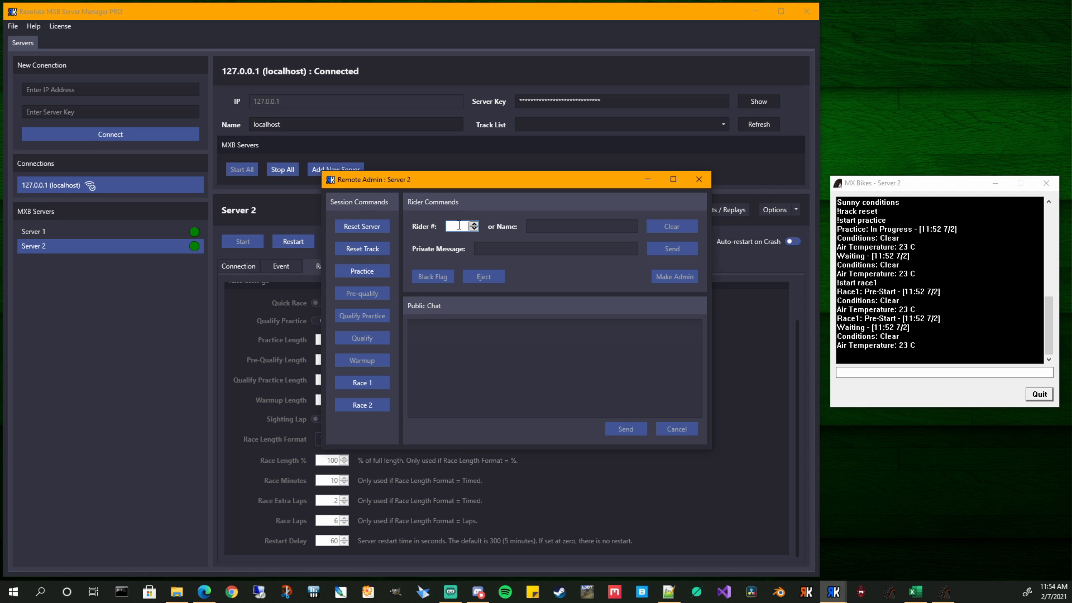
Target rider number 5 in the rider commands and enter the rider name "Resolute Kraken".
{"action": "type", "text": "5"}
{"action": "left_click", "coordinate": [528, 229]}
{"action": "type", "text": "Reso"}
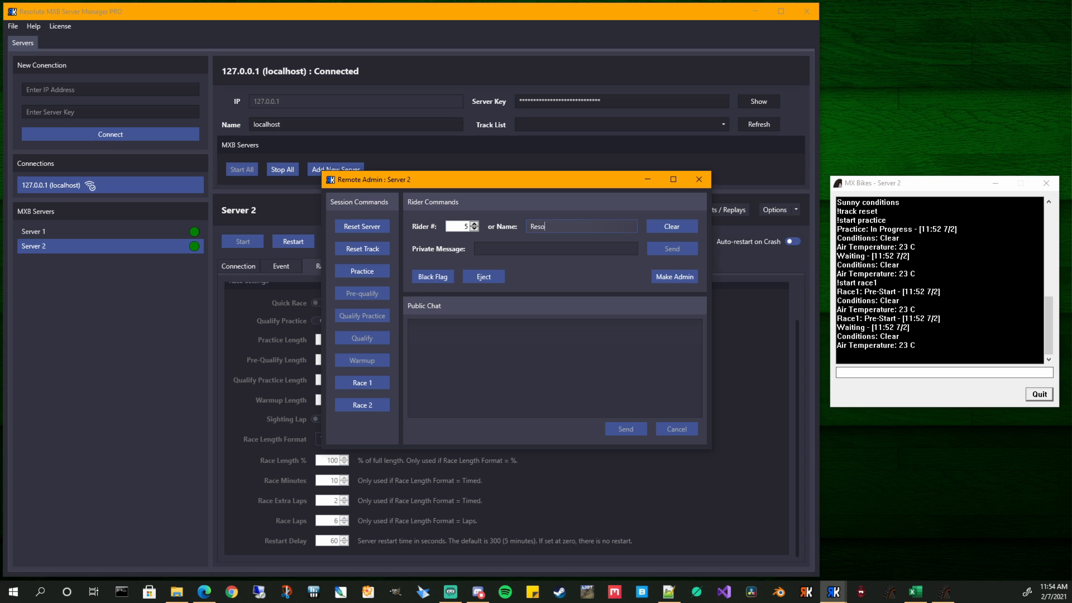
{"action": "type", "text": "lute"}
{"action": "type", "text": "Kraken"}
{"action": "left_click_drag", "start_coordinate": [558, 227], "coordinate": [612, 238]}
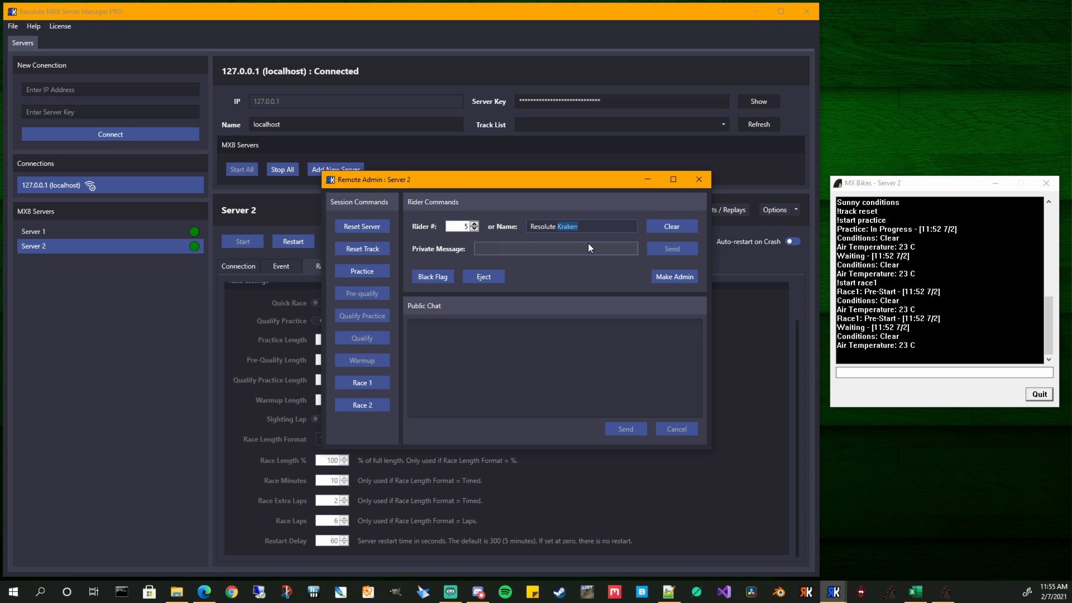
Delete the rider name from the rider commands.
{"action": "left_click", "coordinate": [586, 226]}
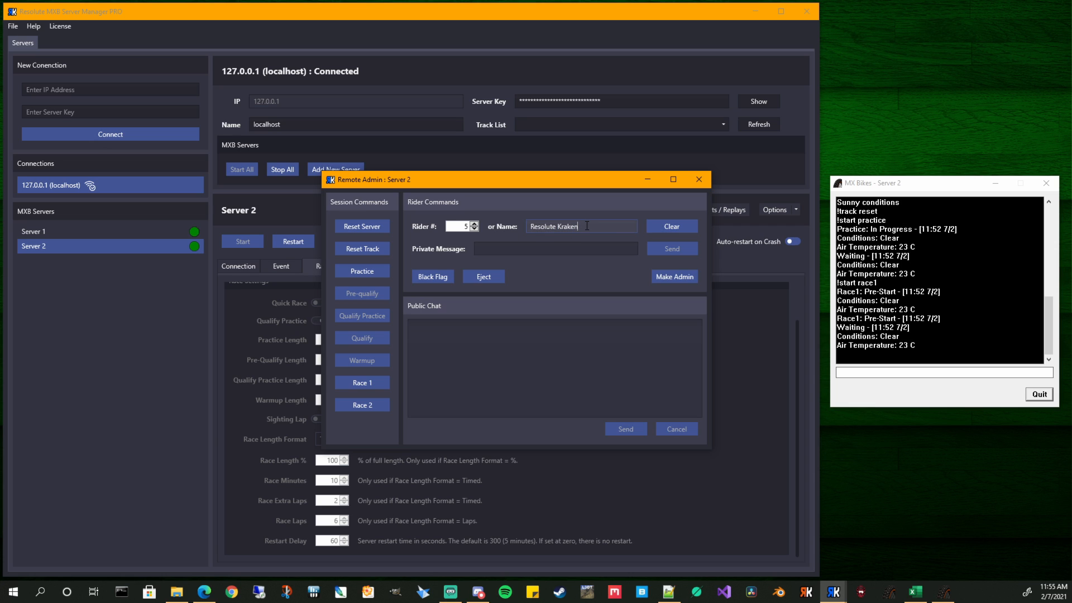
{"action": "key", "text": "BackSpace"}
{"action": "key", "text": "BackSpace"}
{"action": "key", "text": "BackSpace"}
{"action": "key", "text": "BackSpace"}
{"action": "key", "text": "BackSpace"}
{"action": "key", "text": "BackSpace"}
{"action": "key", "text": "BackSpace"}
{"action": "key", "text": "BackSpace"}
{"action": "key", "text": "BackSpace"}
{"action": "key", "text": "BackSpace"}
{"action": "key", "text": "BackSpace"}
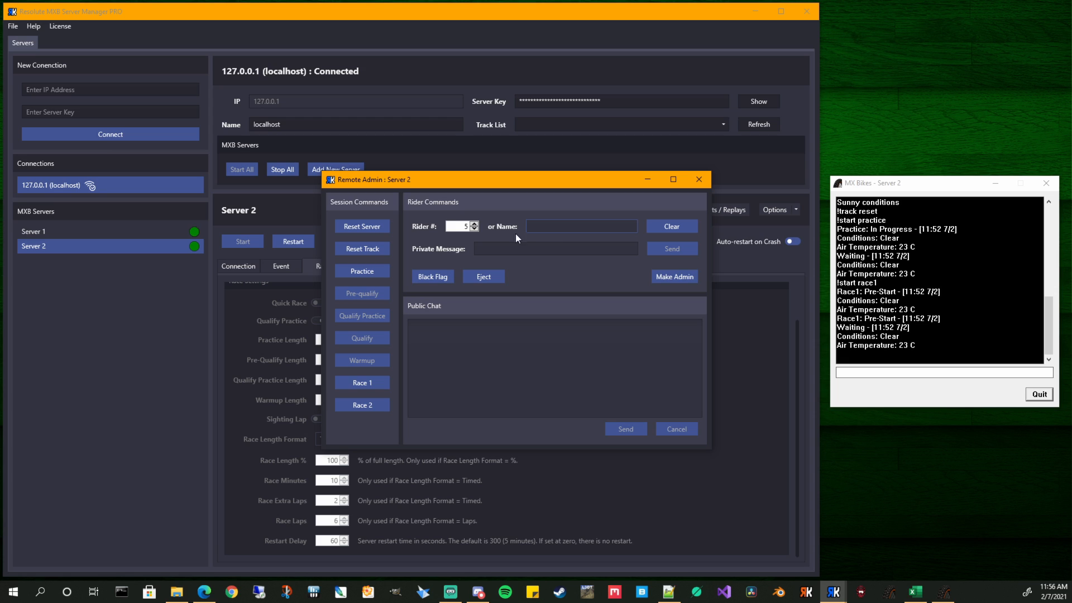
Send the private message "Test message" to rider number 5.
{"action": "left_click", "coordinate": [515, 250]}
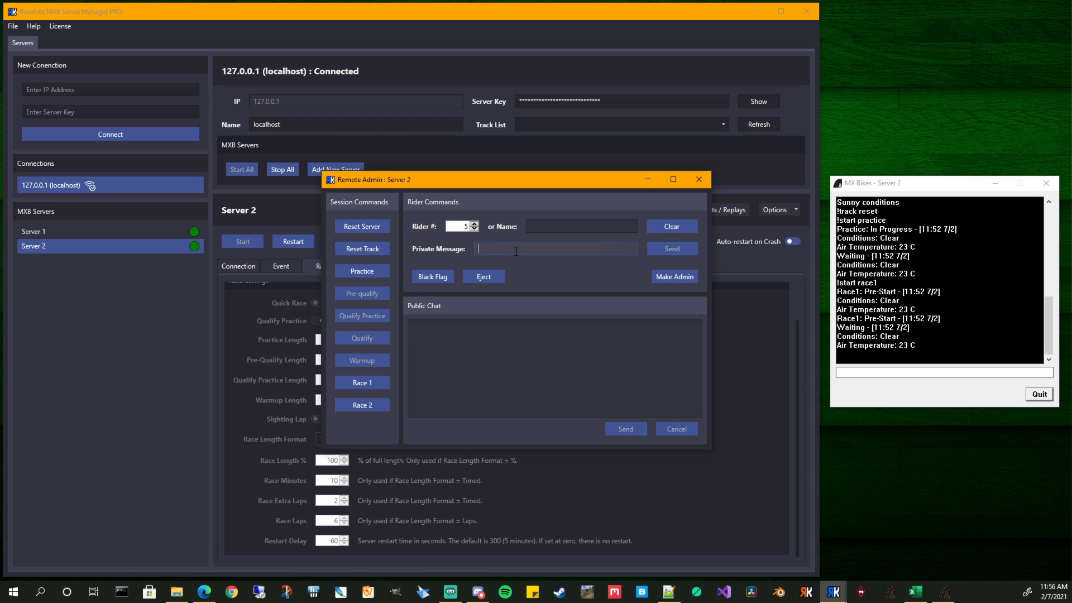
{"action": "type", "text": "TEst"}
{"action": "key", "text": "BackSpace"}
{"action": "key", "text": "BackSpace"}
{"action": "key", "text": "BackSpace"}
{"action": "type", "text": "est message"}
{"action": "left_click", "coordinate": [682, 249]}
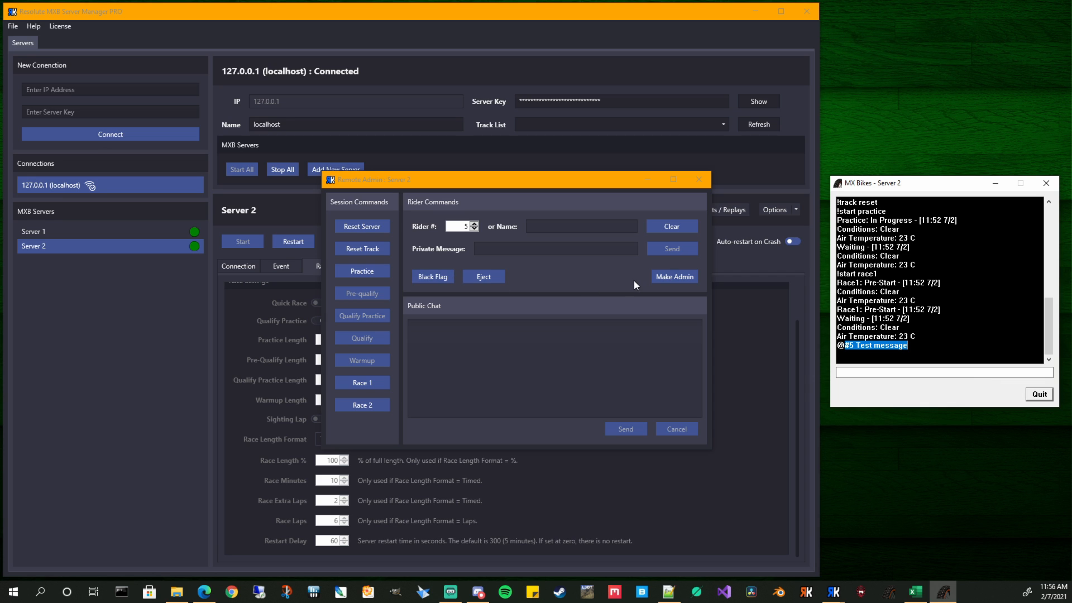
Send the Black Flag, Eject and Make Admin commands for rider number 5.
{"action": "left_click", "coordinate": [427, 277]}
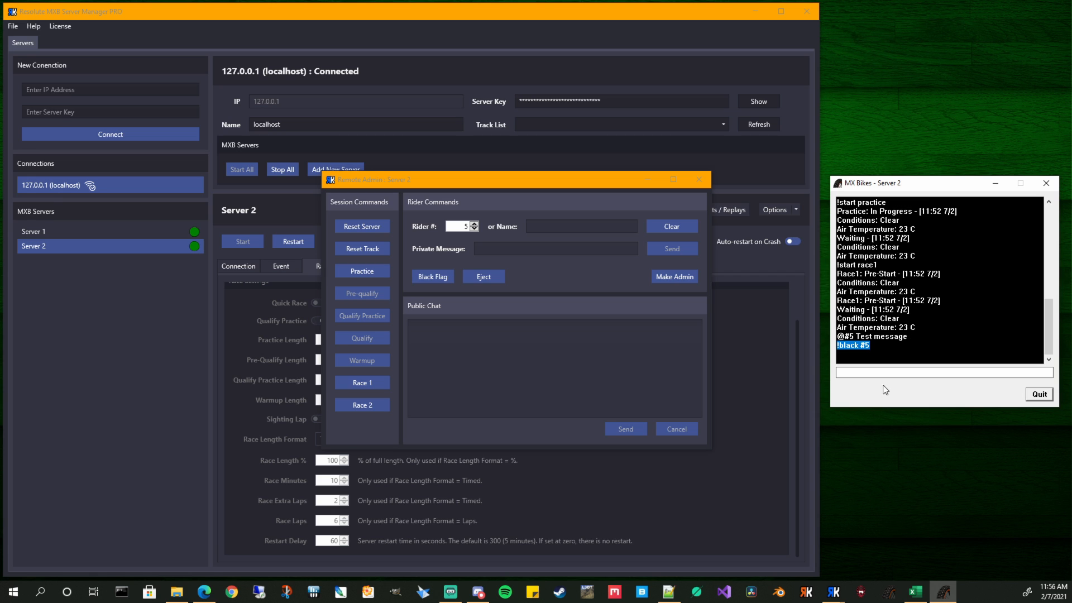
{"action": "left_click", "coordinate": [491, 277]}
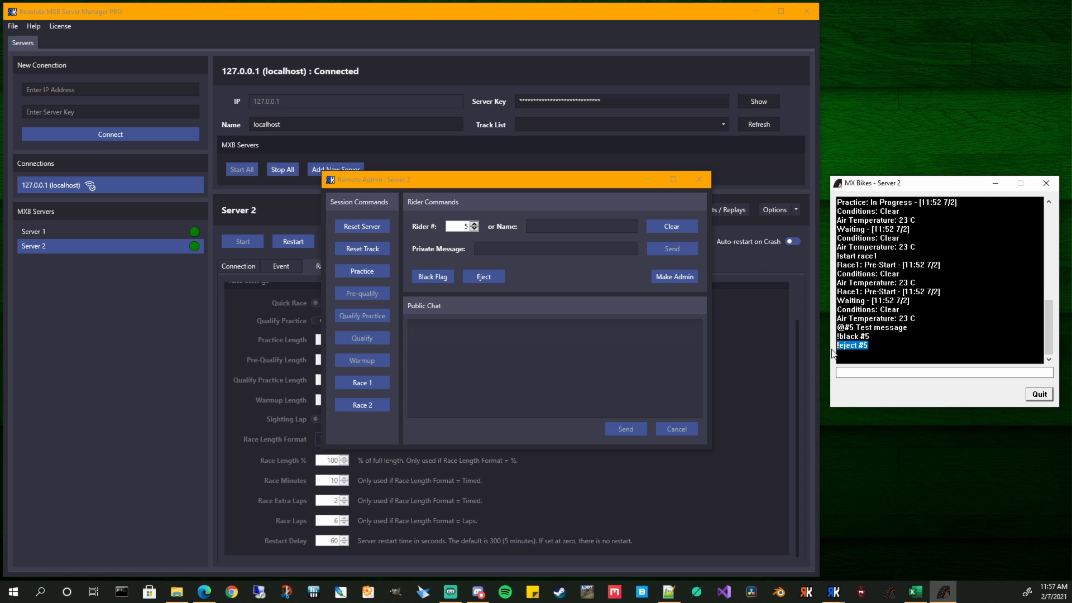
{"action": "left_click", "coordinate": [673, 276]}
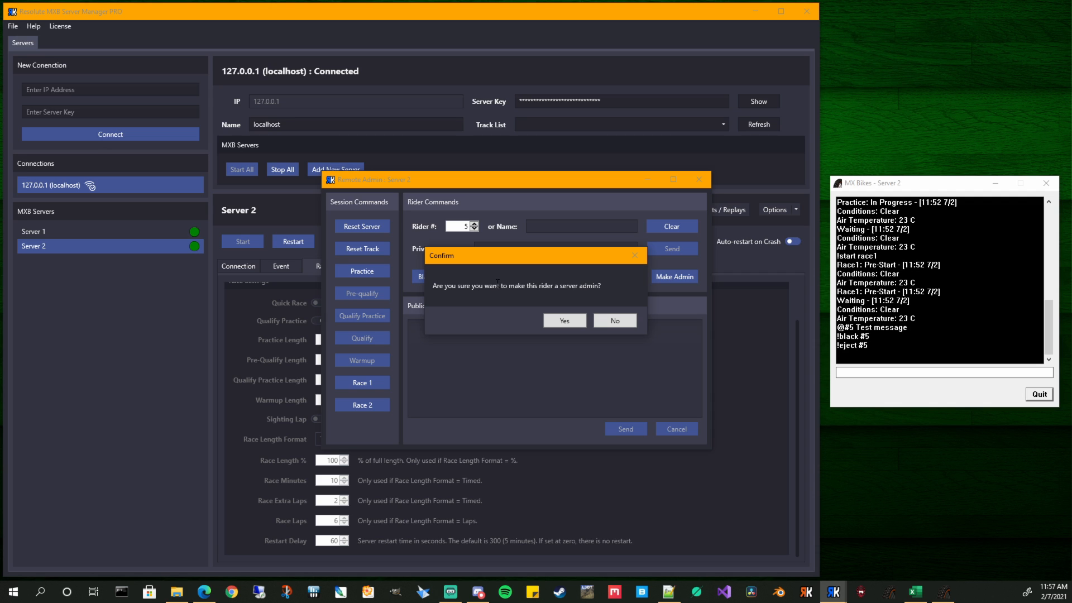
{"action": "left_click", "coordinate": [559, 320]}
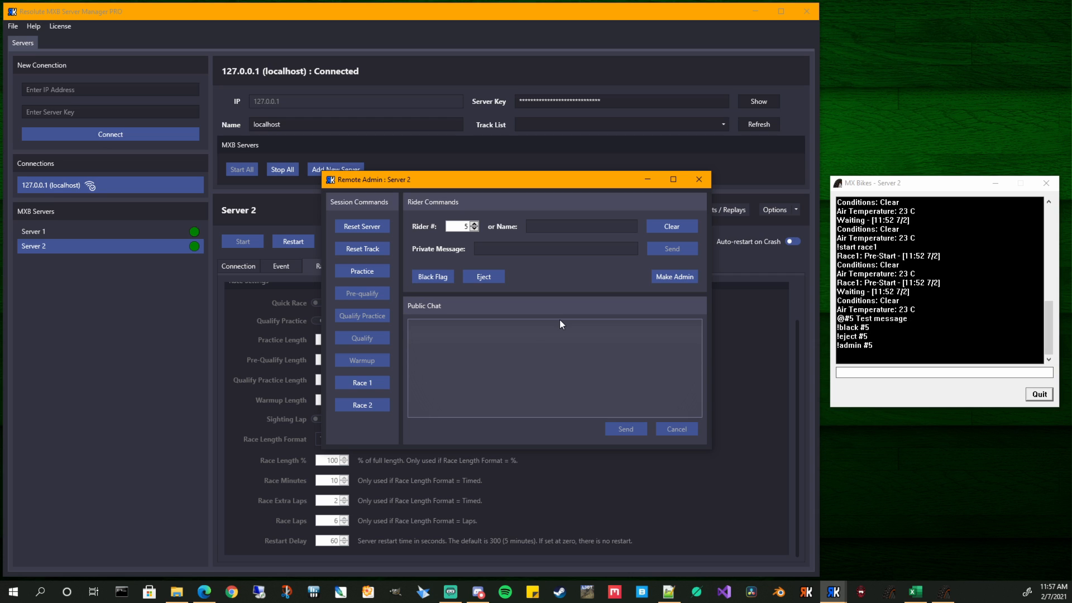
Send "Test Message" to Server 2's public chat.
{"action": "left_click", "coordinate": [528, 342]}
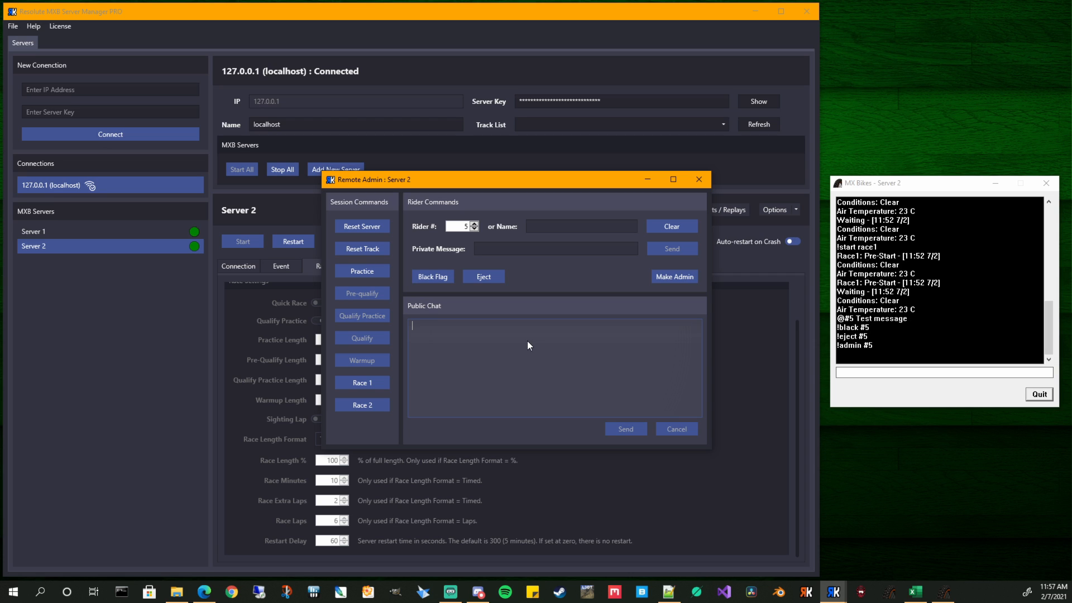
{"action": "type", "text": "Test Message"}
{"action": "left_click", "coordinate": [623, 428]}
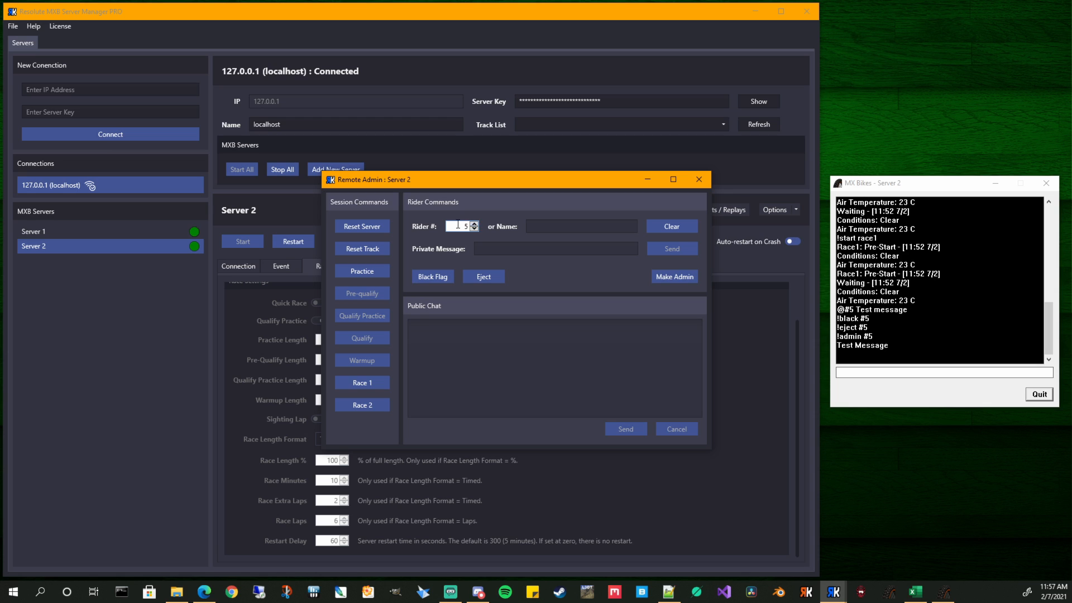
{"action": "left_click", "coordinate": [472, 346]}
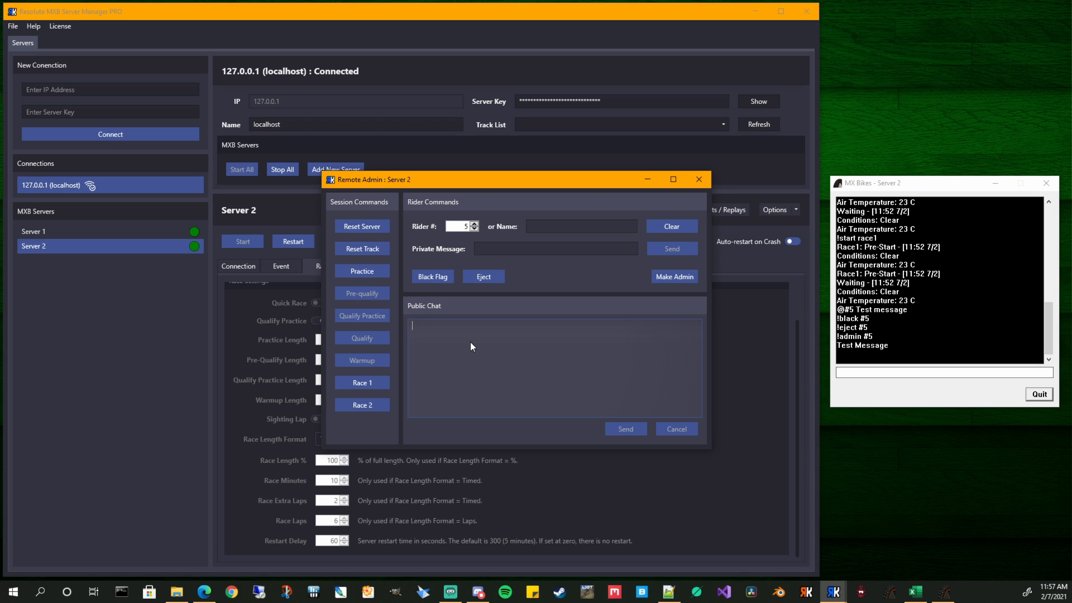
{"action": "type", "text": "TEST"}
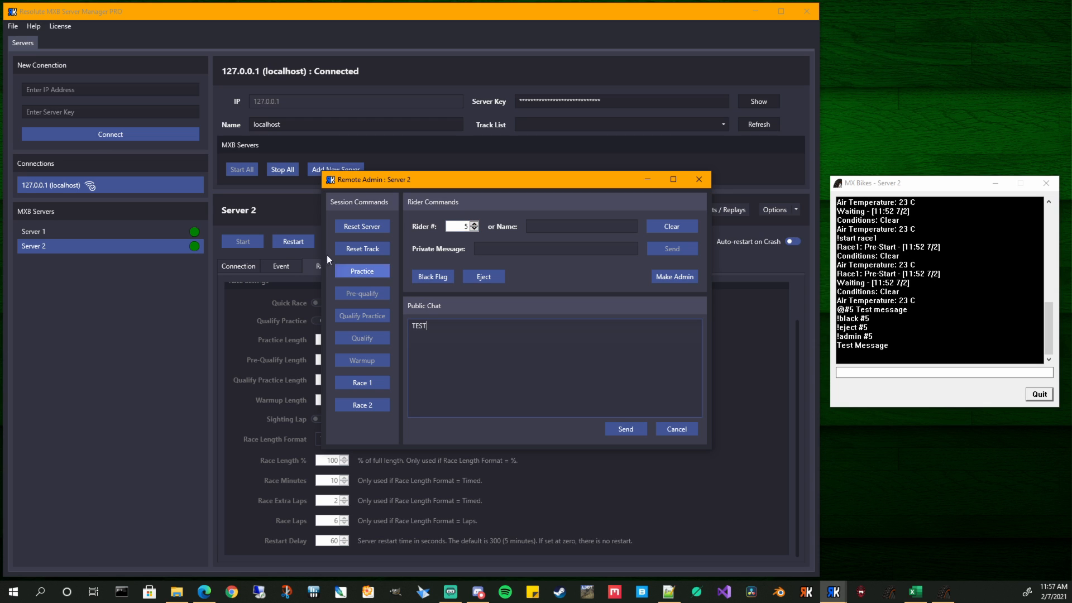
{"action": "left_click", "coordinate": [487, 249]}
{"action": "type", "text": "TEST"}
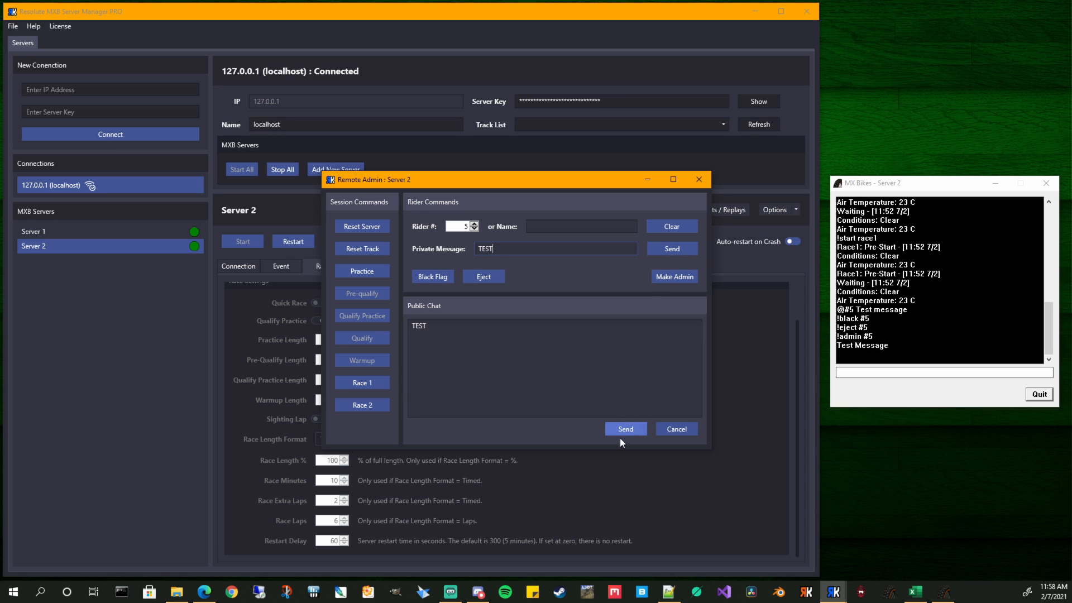
{"action": "left_click", "coordinate": [466, 225]}
{"action": "type", "text": "5"}
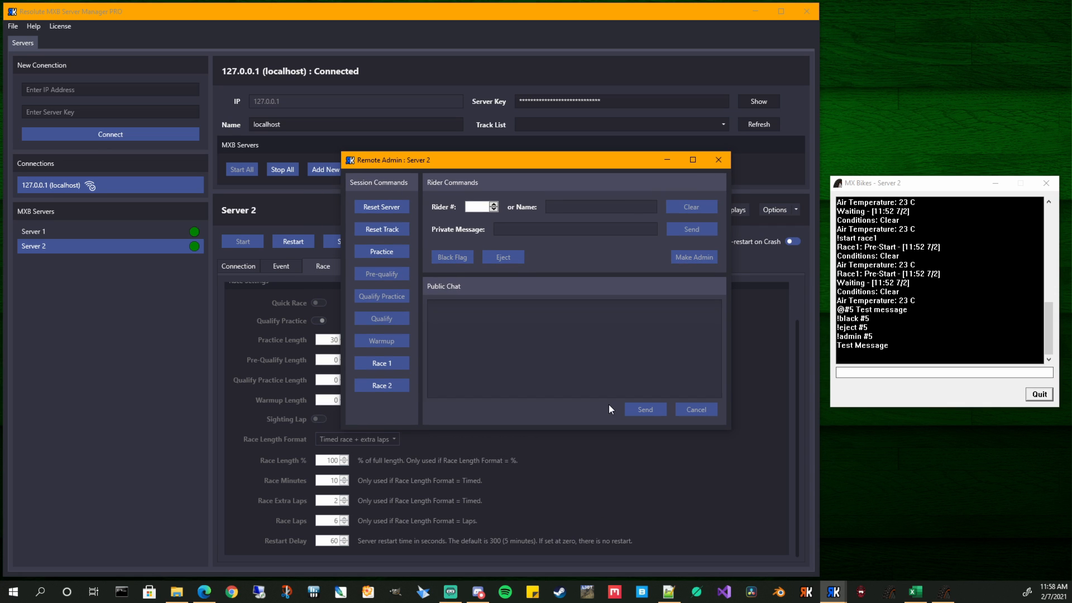
Open Remote Admin for Server 1 and arrange it side by side with Server 2's Remote Admin window.
{"action": "left_click_drag", "start_coordinate": [554, 168], "coordinate": [715, 153]}
{"action": "left_click", "coordinate": [155, 231]}
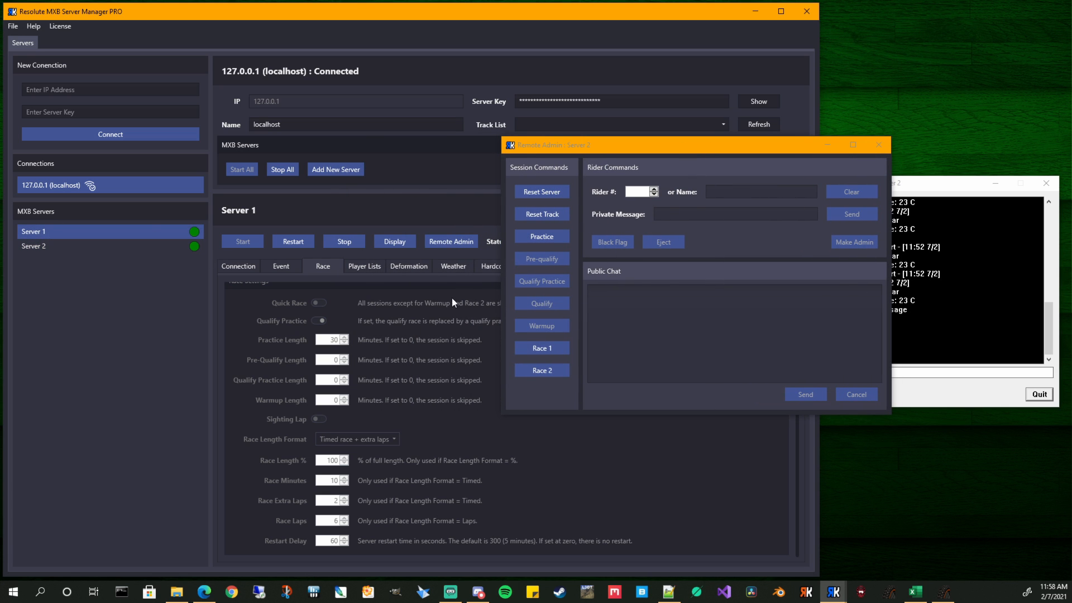
{"action": "left_click", "coordinate": [450, 241]}
{"action": "left_click_drag", "start_coordinate": [611, 150], "coordinate": [367, 149]}
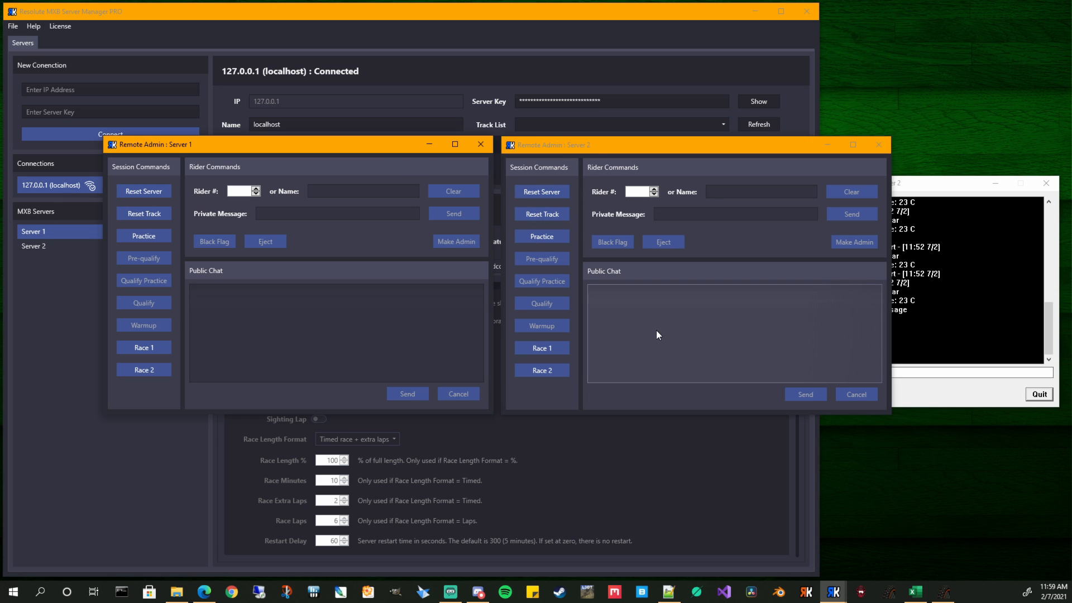
Announce "Race Starting" in the public chat of both servers and start Race 1 on each of them.
{"action": "left_click", "coordinate": [360, 305]}
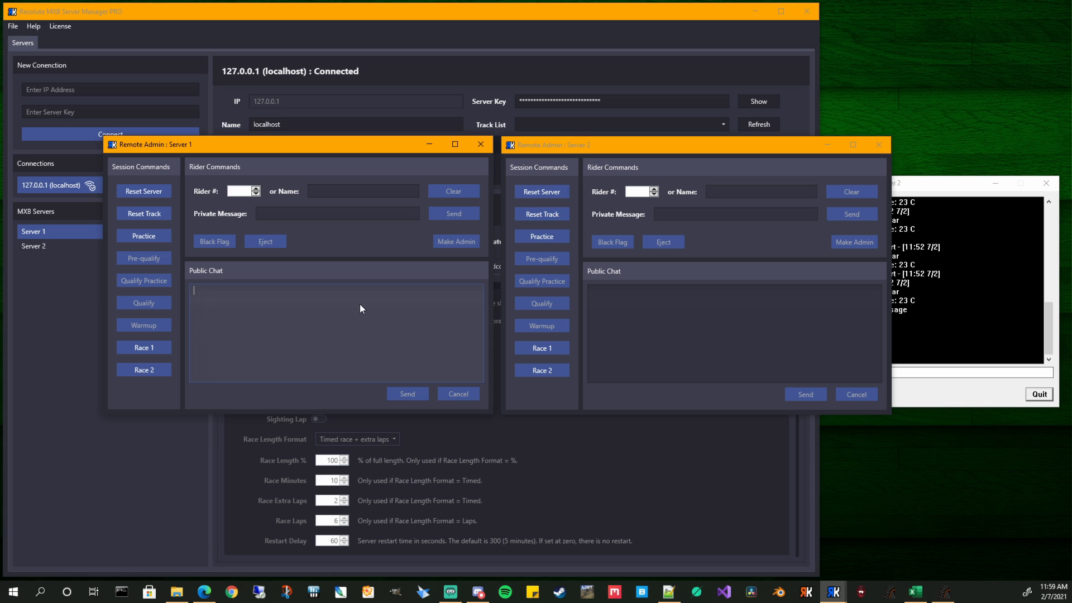
{"action": "type", "text": "Race Starting"}
{"action": "left_click_drag", "start_coordinate": [247, 291], "coordinate": [189, 291]}
{"action": "key", "text": "ctrl+c"}
{"action": "left_click", "coordinate": [636, 319]}
{"action": "key", "text": "ctrl+v"}
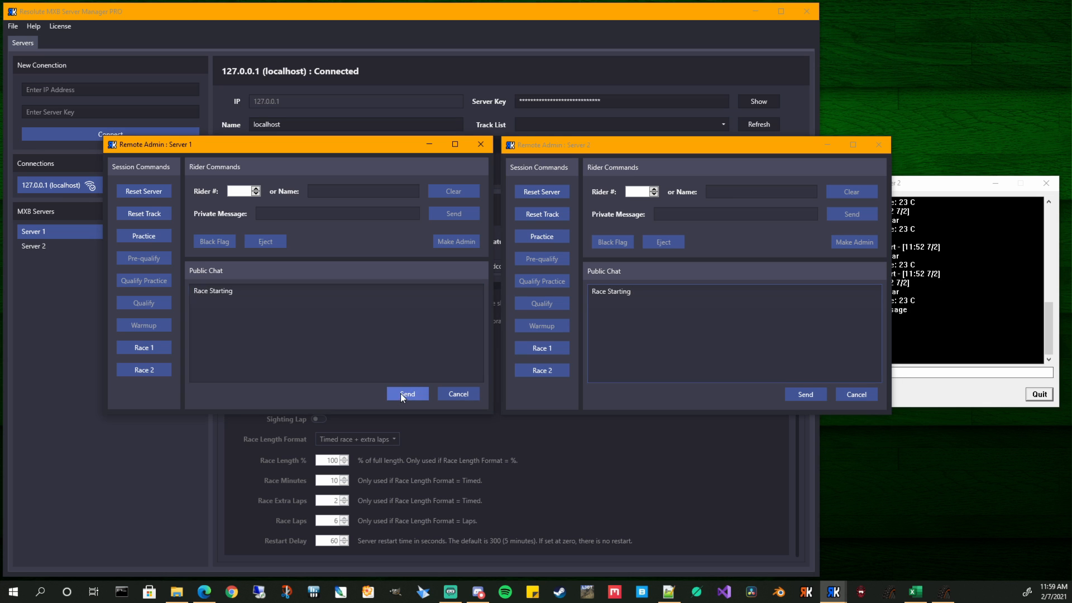
{"action": "left_click", "coordinate": [400, 393]}
{"action": "left_click", "coordinate": [795, 393]}
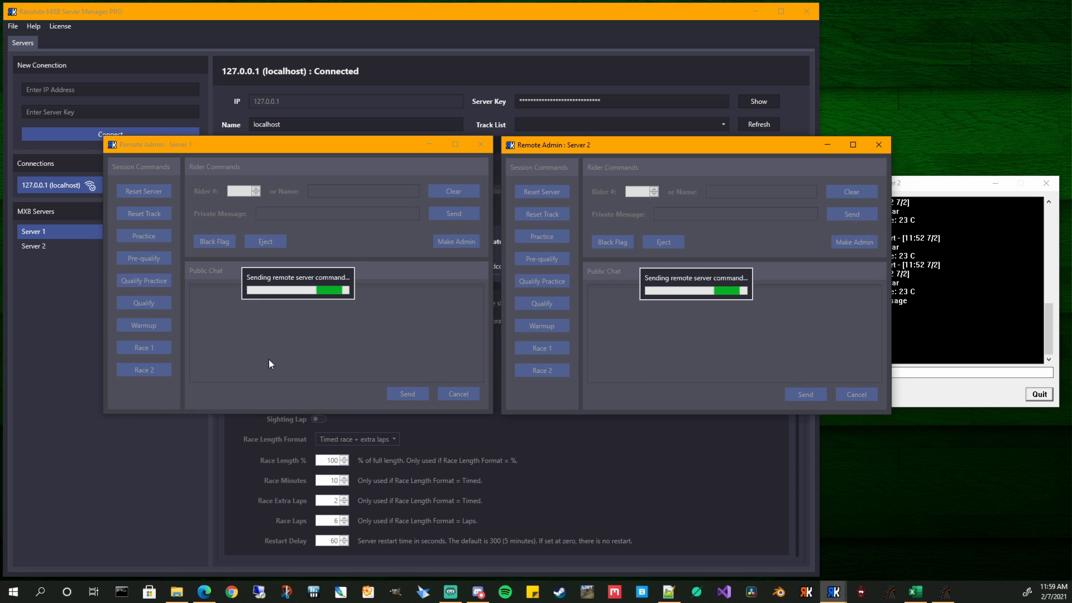
{"action": "left_click", "coordinate": [147, 349]}
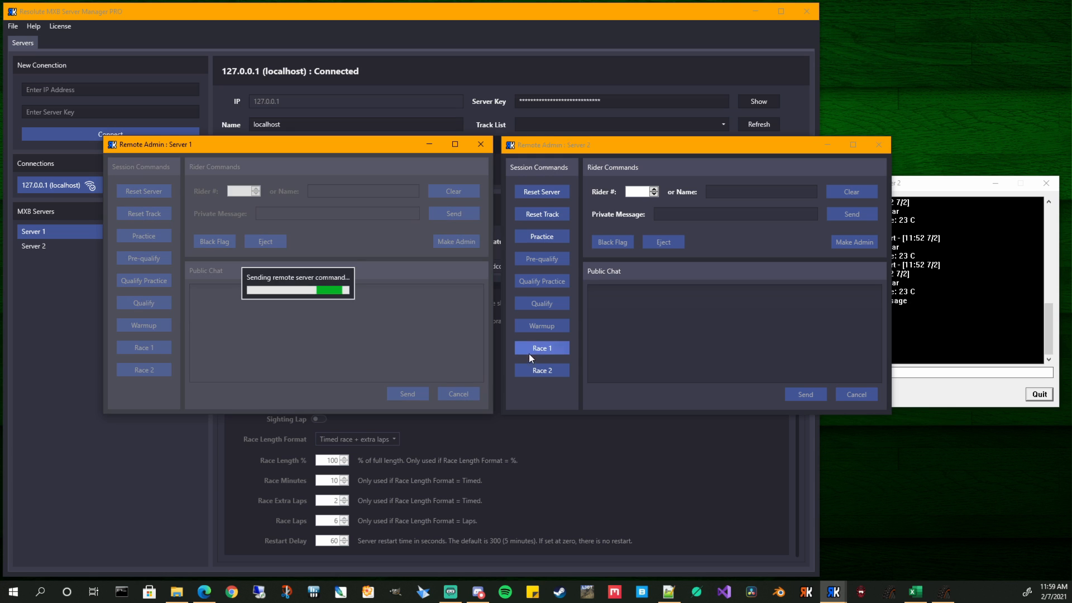
{"action": "left_click", "coordinate": [543, 349]}
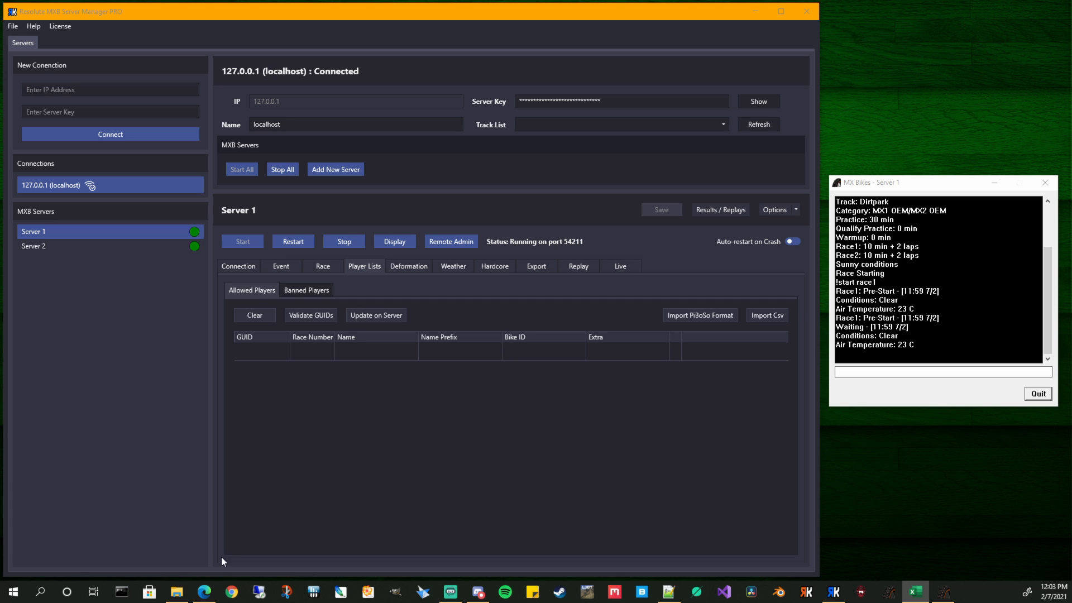
Switch to the guid.mymxb.com page in the browser, search for "Resolute" and copy the matching player's GUID.
{"action": "left_click", "coordinate": [204, 592]}
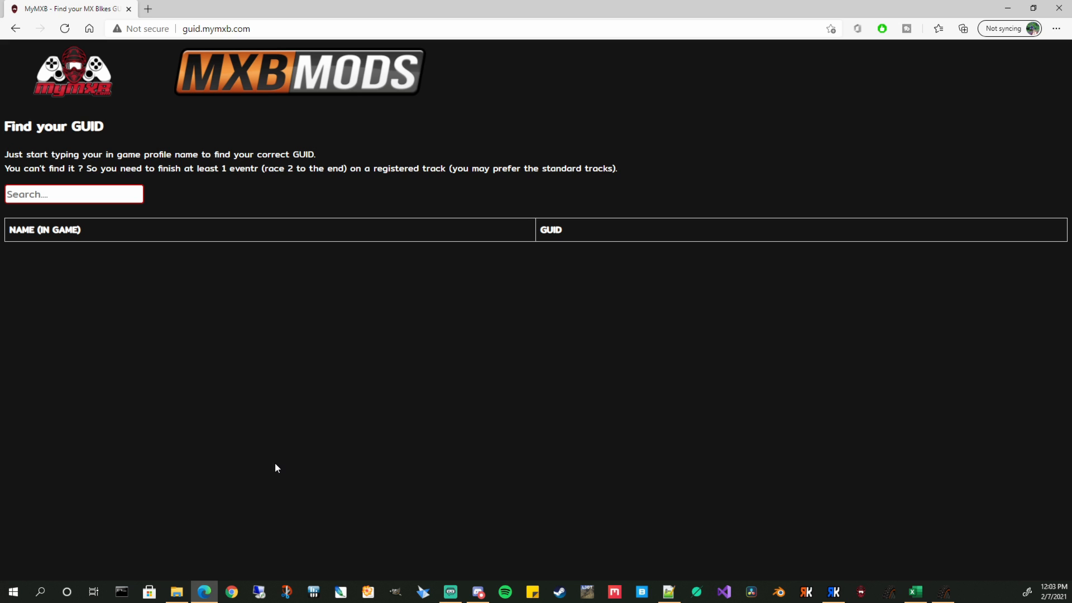
{"action": "left_click", "coordinate": [108, 200]}
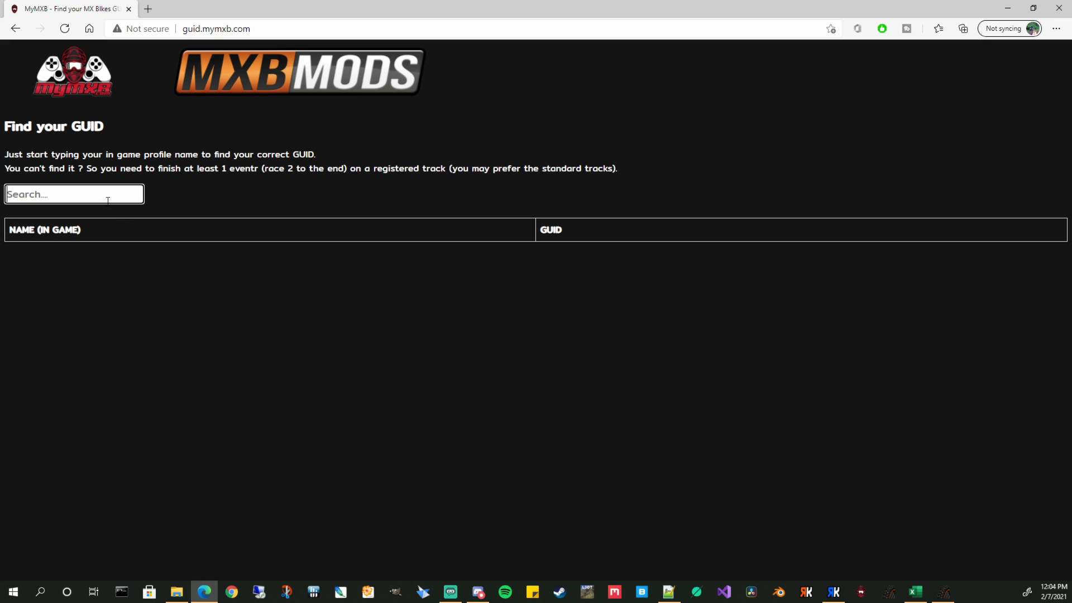
{"action": "type", "text": "Resolute"}
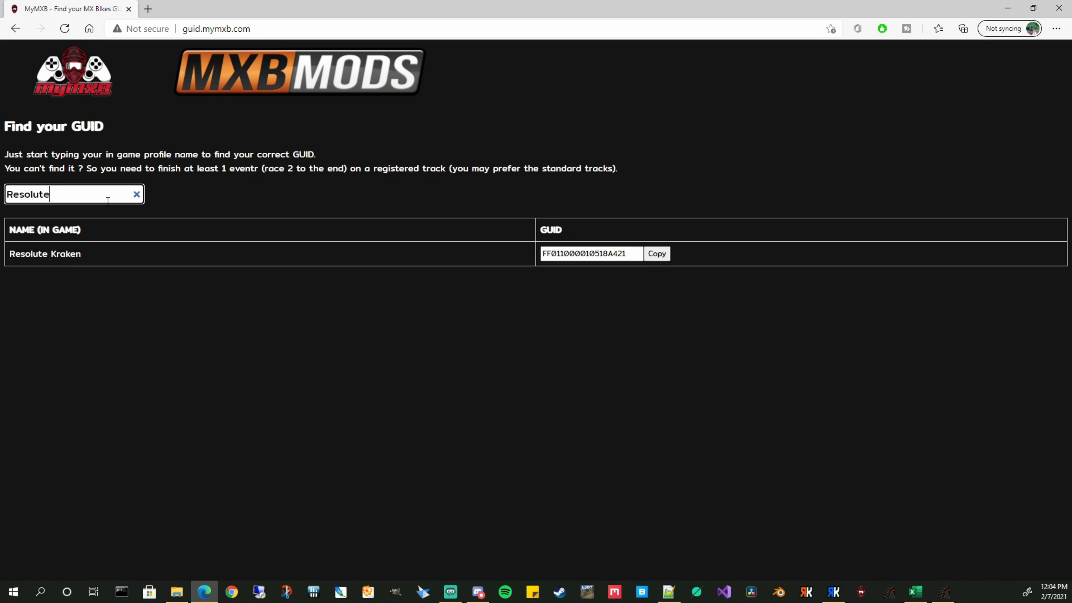
{"action": "left_click", "coordinate": [657, 253]}
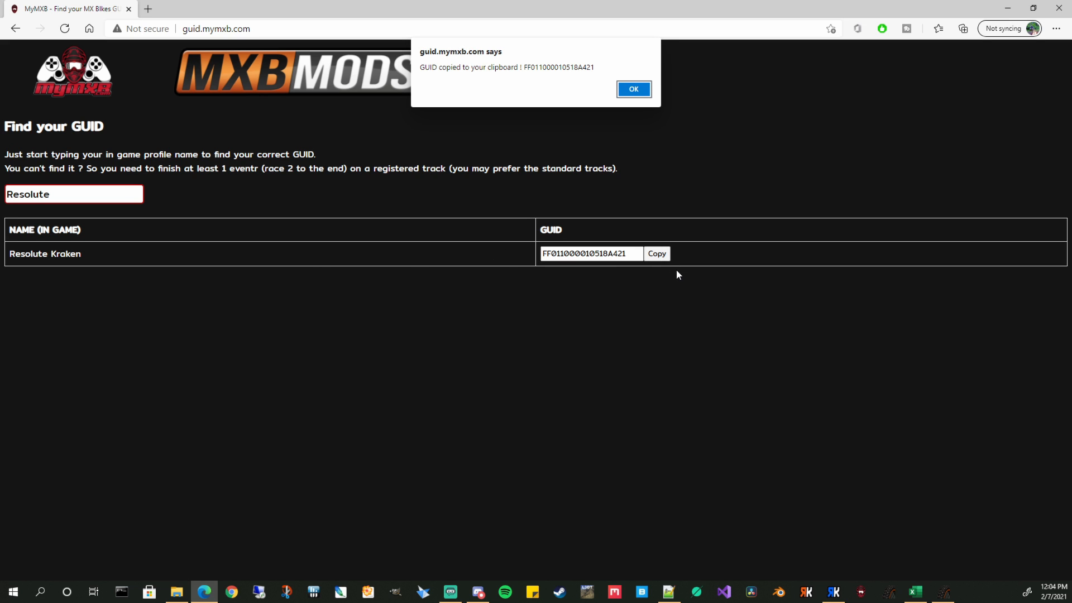
{"action": "left_click", "coordinate": [641, 92]}
{"action": "left_click", "coordinate": [634, 89]}
Switch to Resolute MXB Server Manager, add the copied GUID to Server 1's allowed players and validate the GUIDs.
{"action": "left_click", "coordinate": [832, 591]}
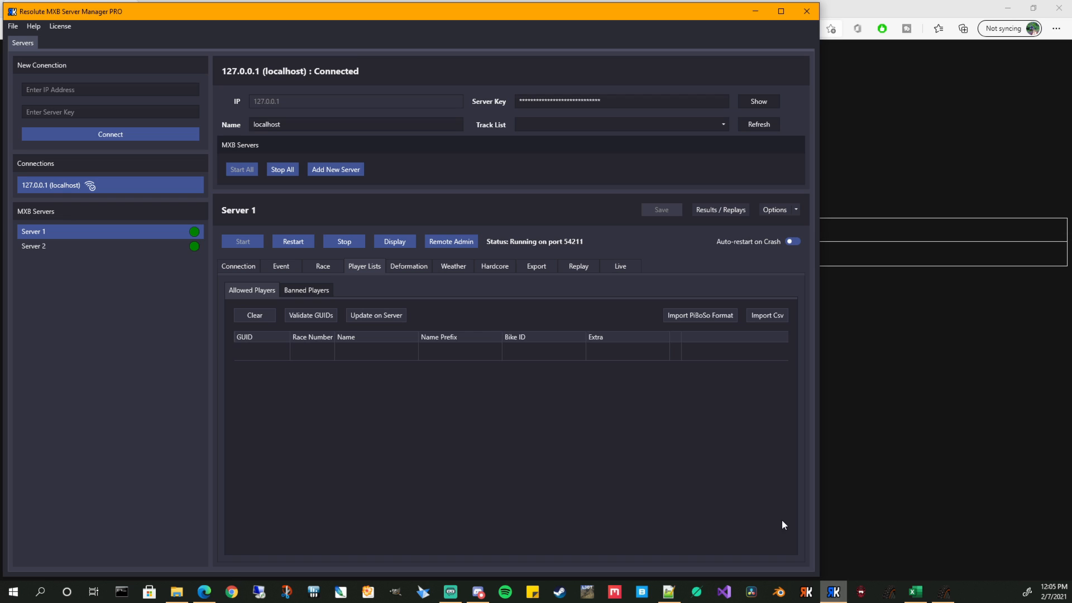
{"action": "left_click", "coordinate": [259, 354]}
{"action": "left_click", "coordinate": [258, 353]}
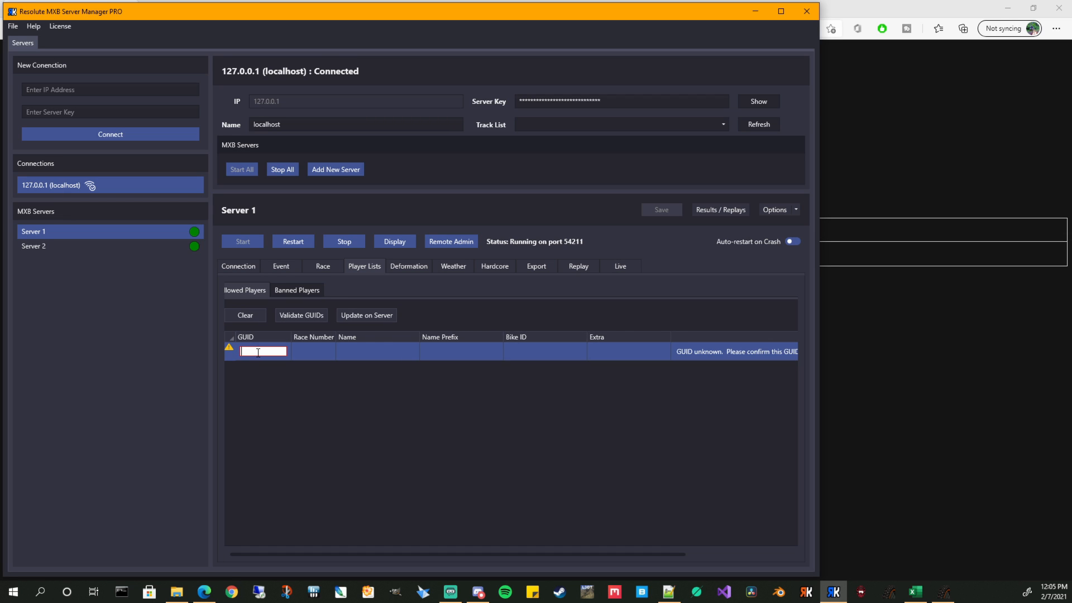
{"action": "key", "text": "ctrl+v"}
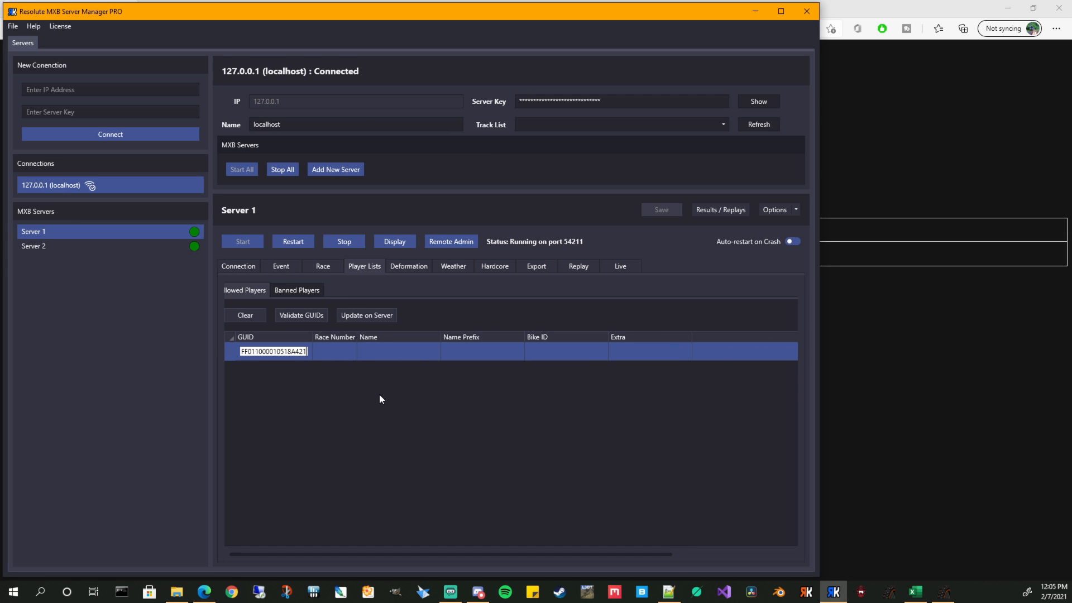
{"action": "left_click", "coordinate": [343, 364]}
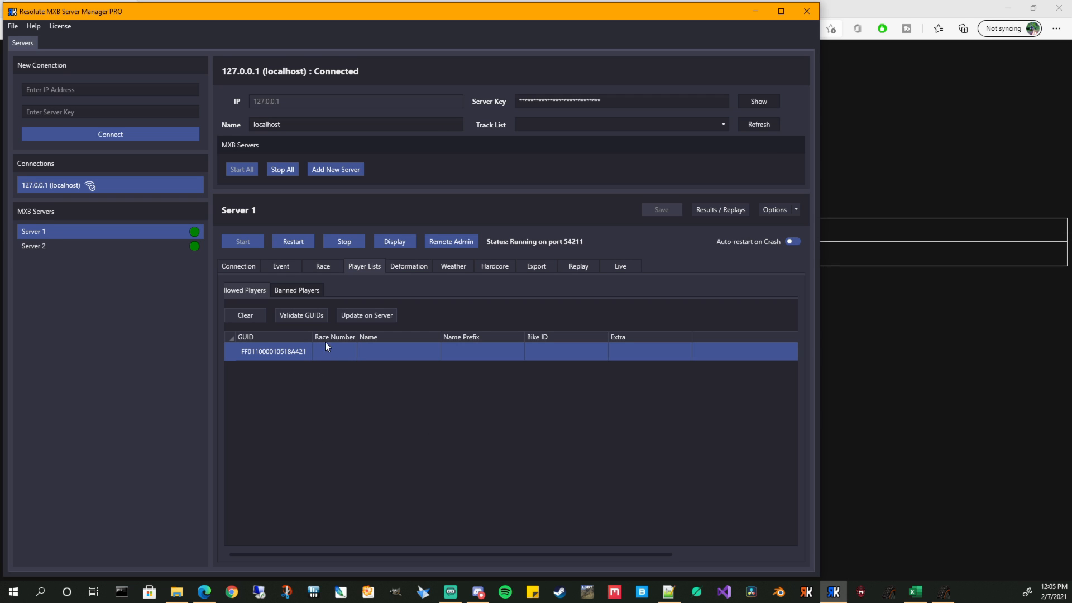
{"action": "left_click", "coordinate": [304, 318]}
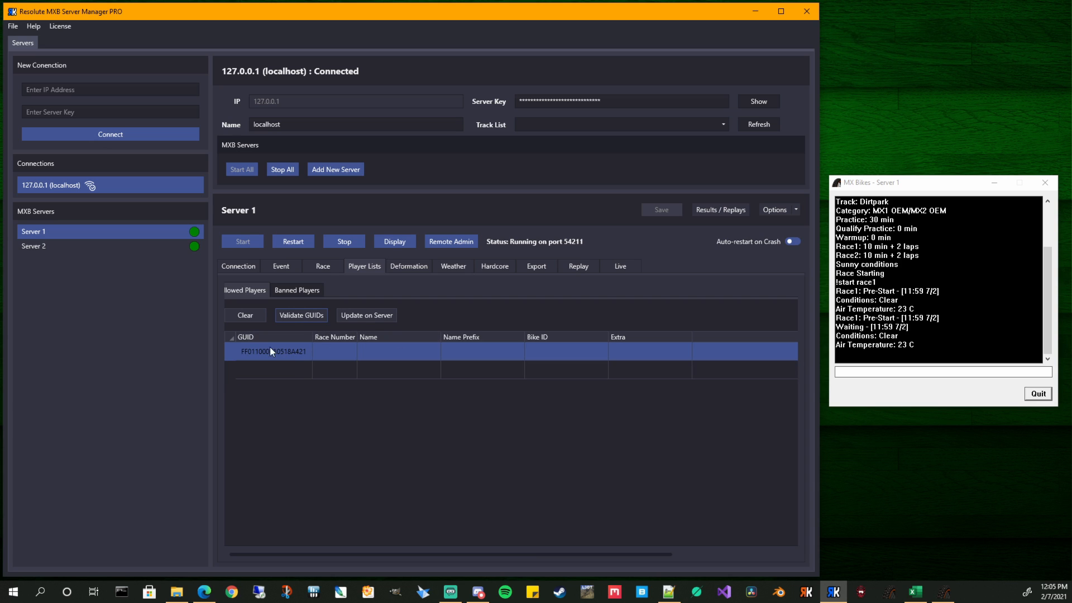
Set the allowed player's race number to 789 and name to "Resolute 16:9".
{"action": "double_click", "coordinate": [337, 352]}
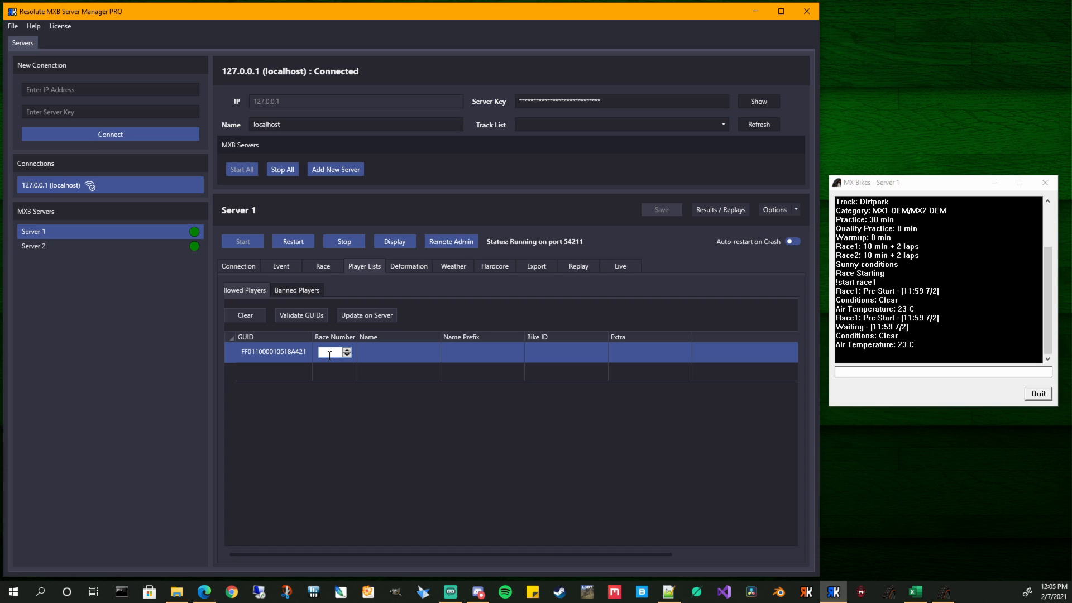
{"action": "type", "text": "789"}
{"action": "left_click", "coordinate": [391, 352]}
{"action": "left_click", "coordinate": [391, 352]}
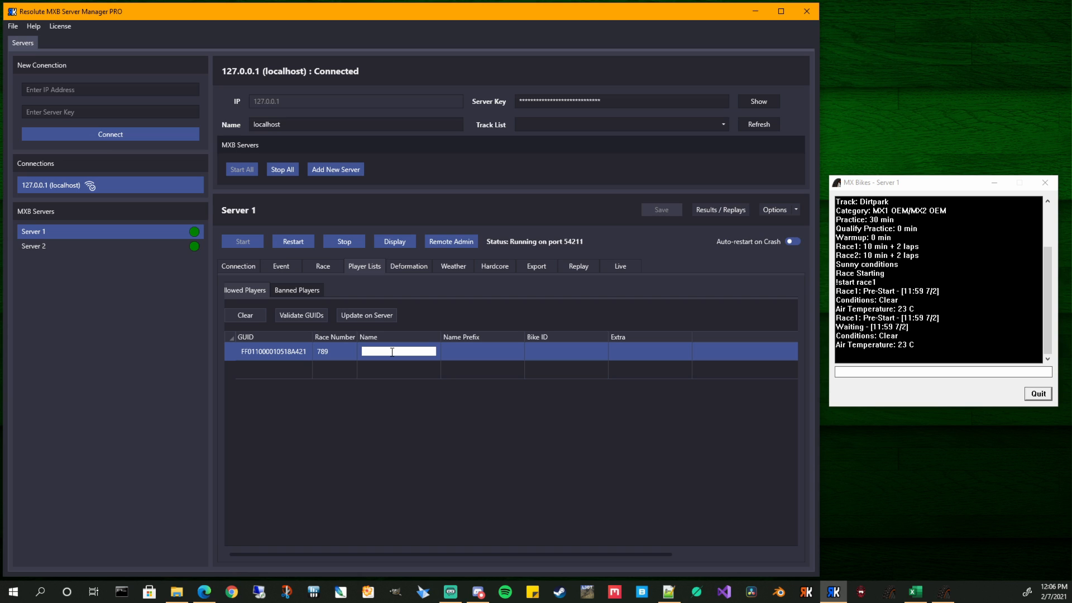
{"action": "type", "text": "Resolute 16:9"}
Give the allowed player the name prefix "RESS", bike ID "kx250F" and extra value "RESS TEAM".
{"action": "left_click", "coordinate": [497, 349]}
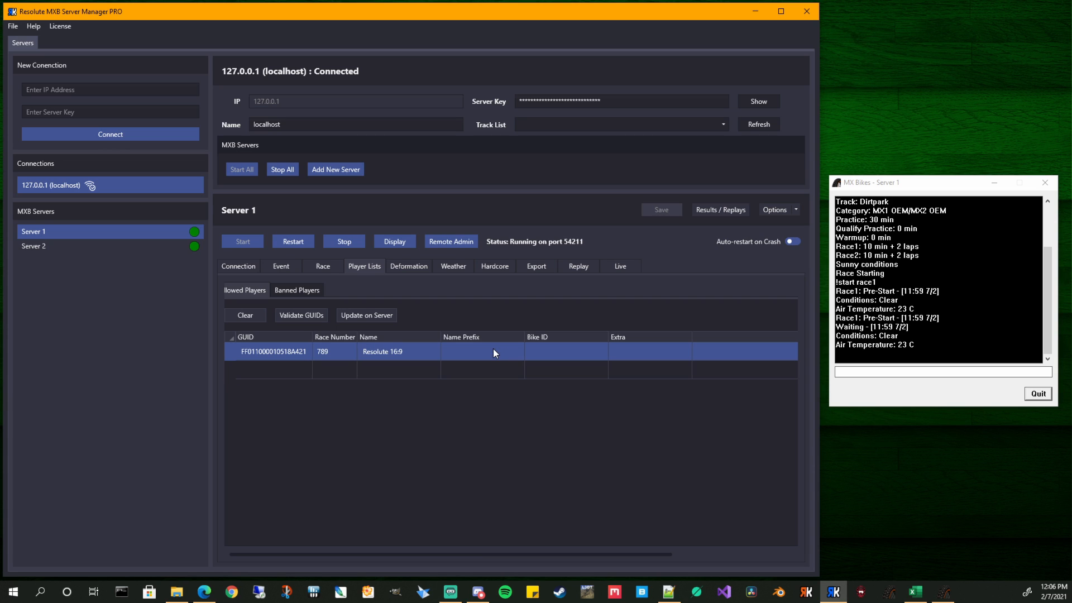
{"action": "left_click", "coordinate": [493, 348]}
{"action": "type", "text": "RESS"}
{"action": "left_click", "coordinate": [560, 349]}
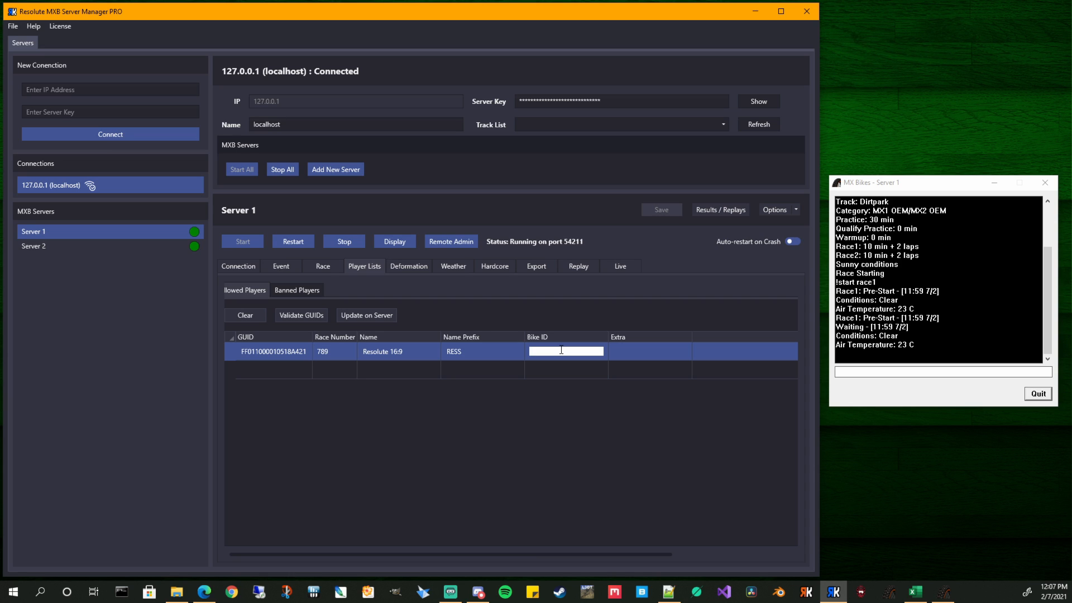
{"action": "type", "text": "kx250F"}
{"action": "left_click", "coordinate": [635, 351]}
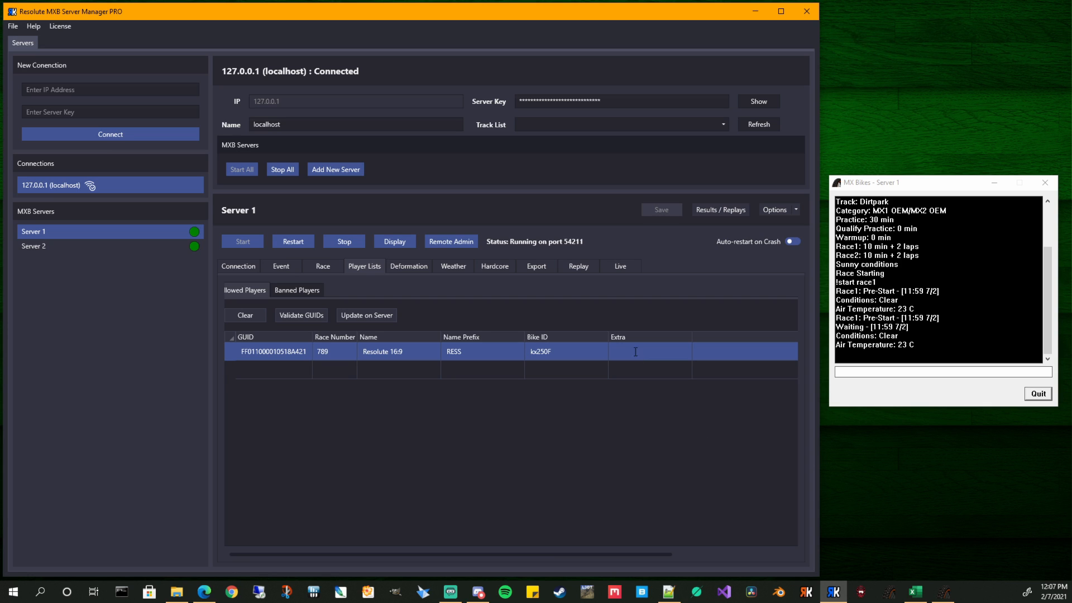
{"action": "left_click", "coordinate": [635, 352]}
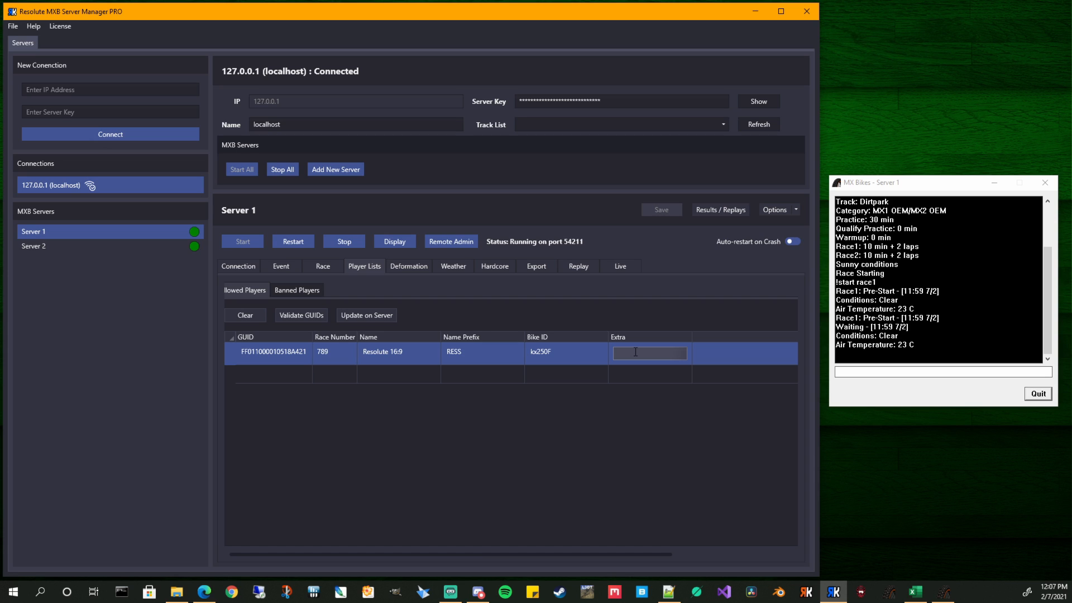
{"action": "type", "text": "RESS TEAM"}
{"action": "key", "text": "Return"}
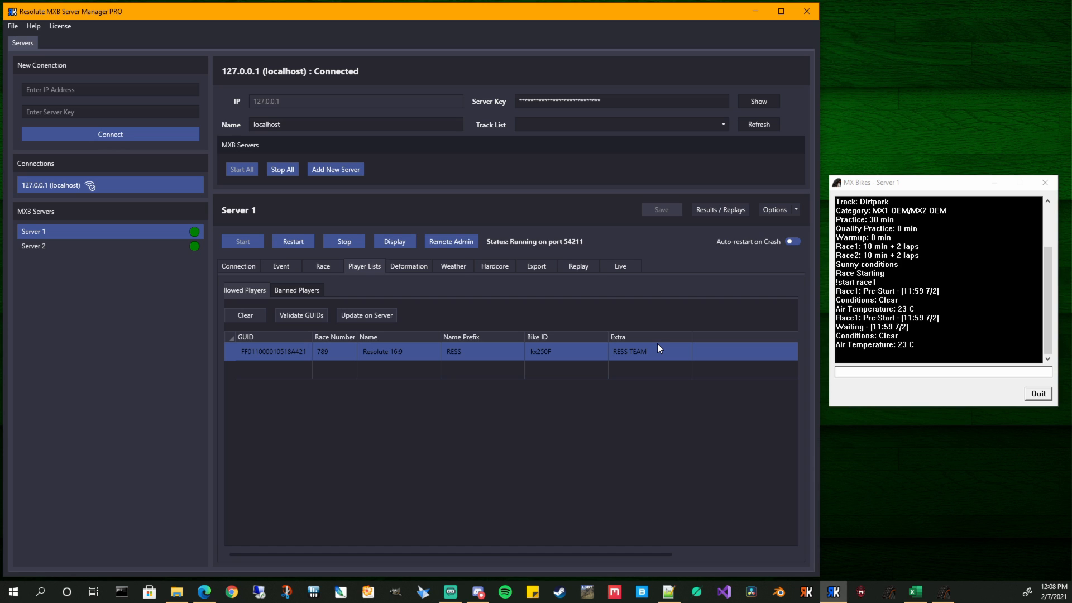
Clear Server 1's allowed players and replace them by pasting the player list copied from the Excel spreadsheet.
{"action": "left_click", "coordinate": [242, 314]}
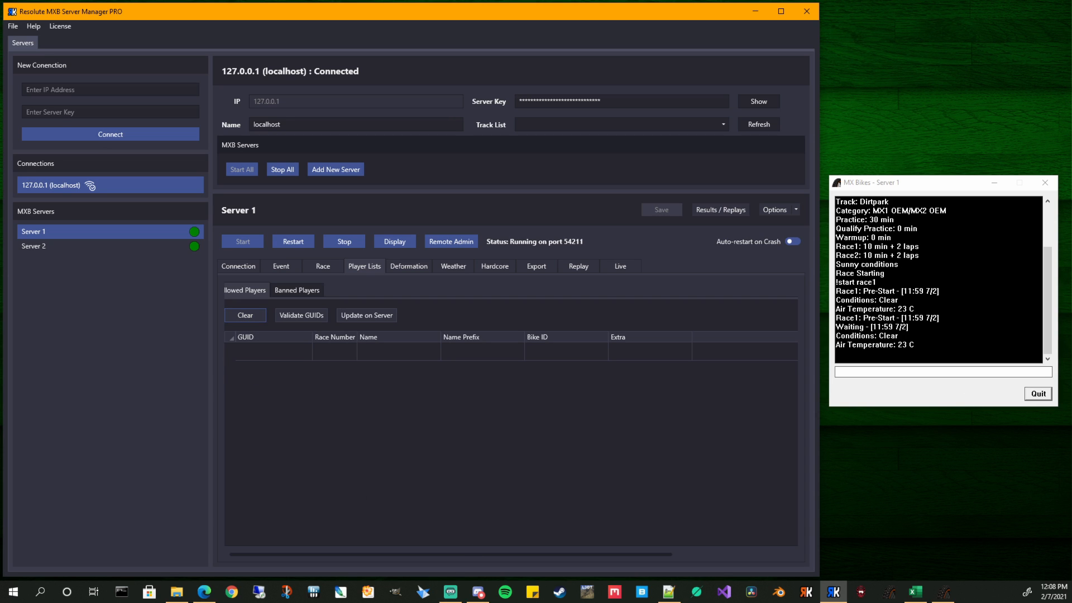
{"action": "left_click", "coordinate": [915, 592]}
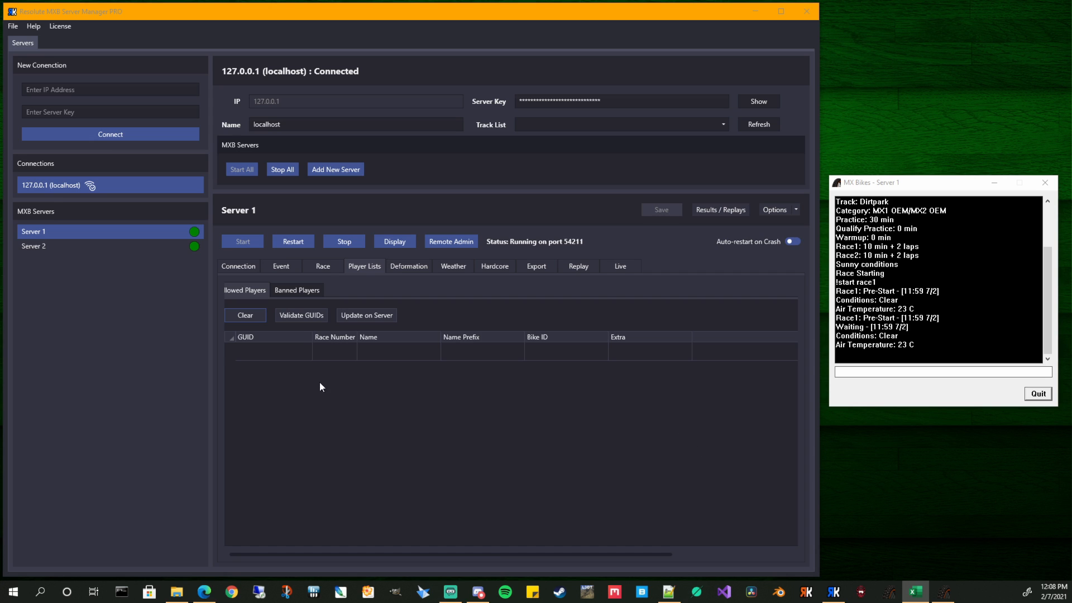
{"action": "left_click", "coordinate": [263, 350]}
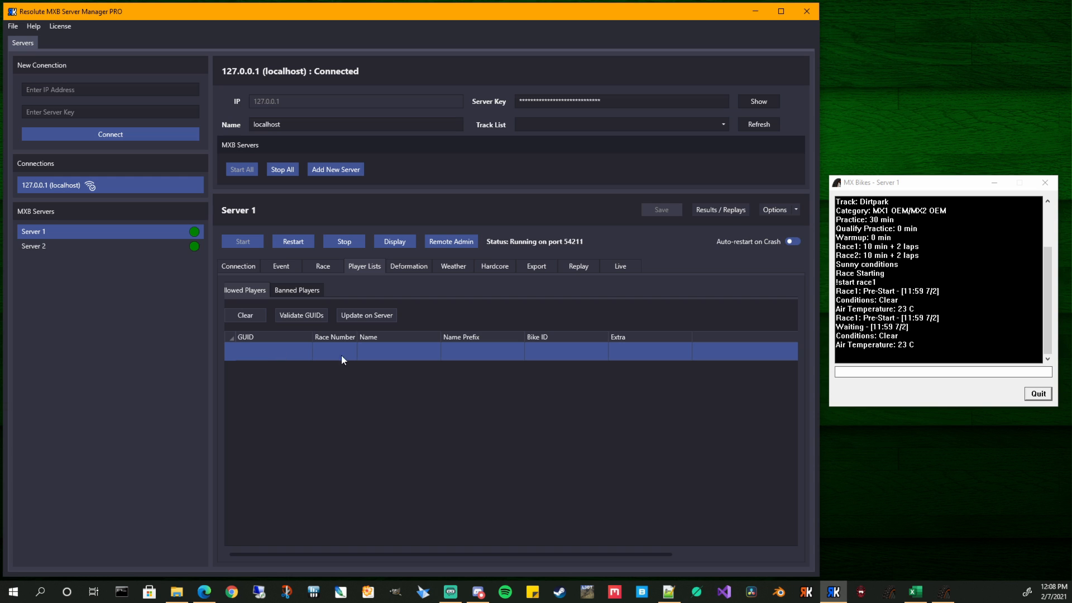
{"action": "key", "text": "ctrl+v"}
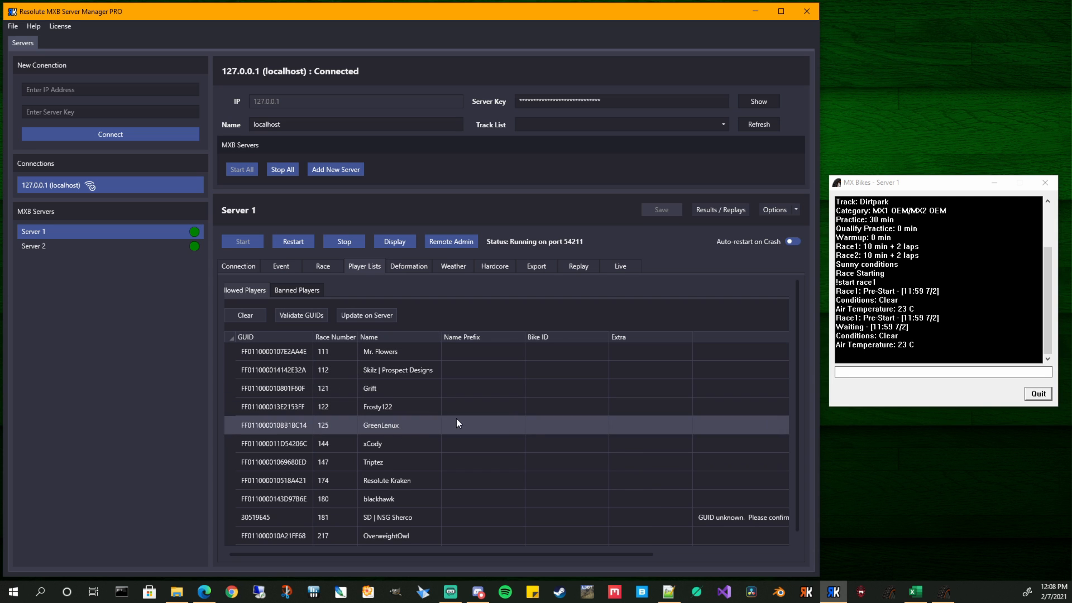
Widen the server manager window and examine the pasted player list for GUID warnings.
{"action": "scroll", "coordinate": [502, 430], "scroll_direction": "down", "scroll_amount": 1}
{"action": "left_click_drag", "start_coordinate": [818, 576], "coordinate": [1019, 576]}
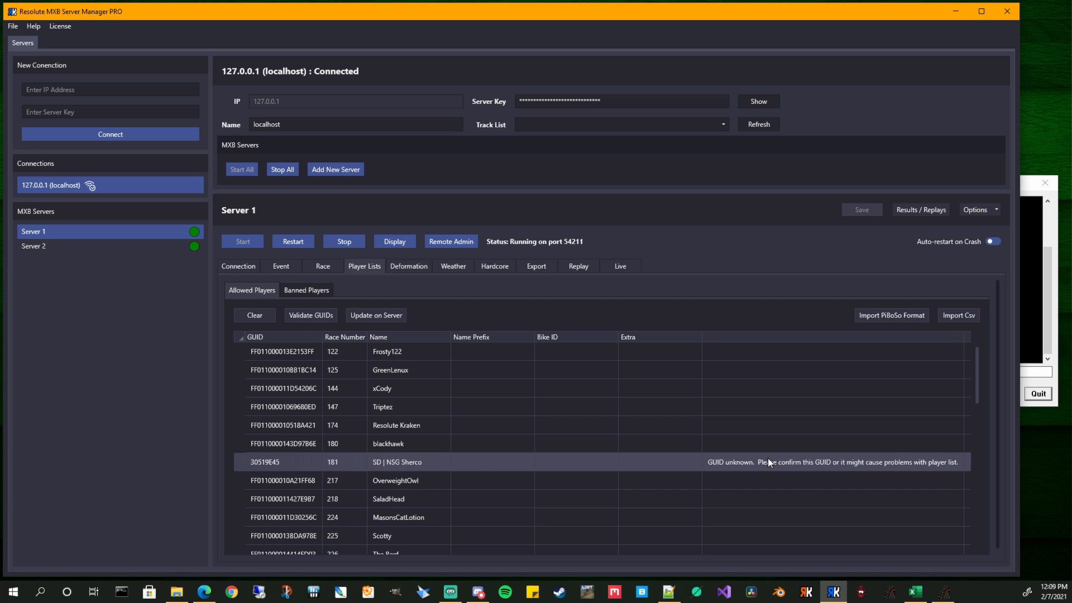
{"action": "left_click", "coordinate": [727, 489]}
{"action": "left_click", "coordinate": [707, 468]}
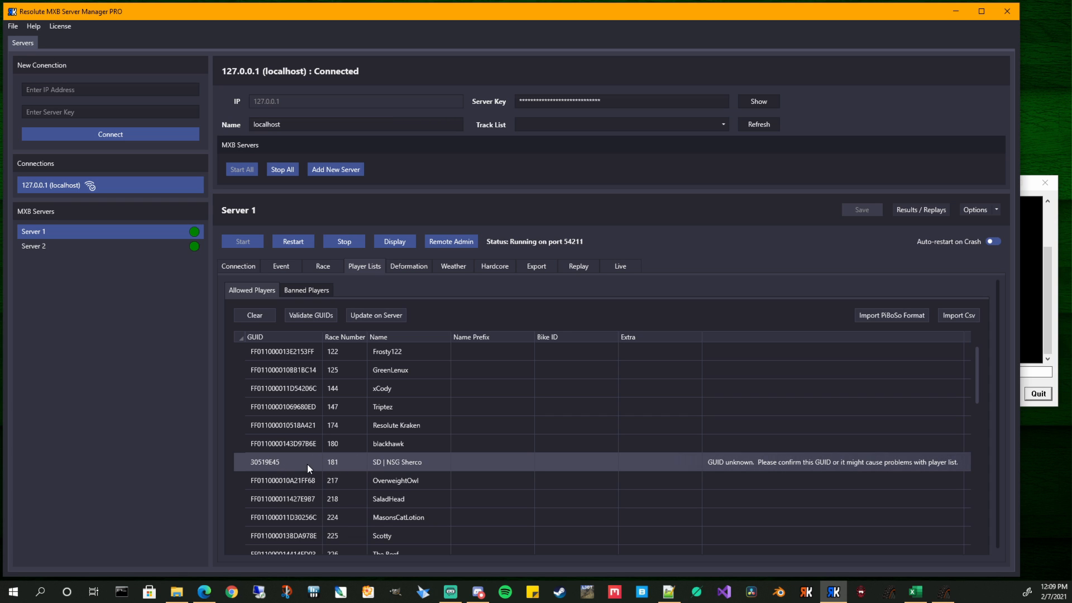
{"action": "scroll", "coordinate": [410, 464], "scroll_direction": "down", "scroll_amount": 1}
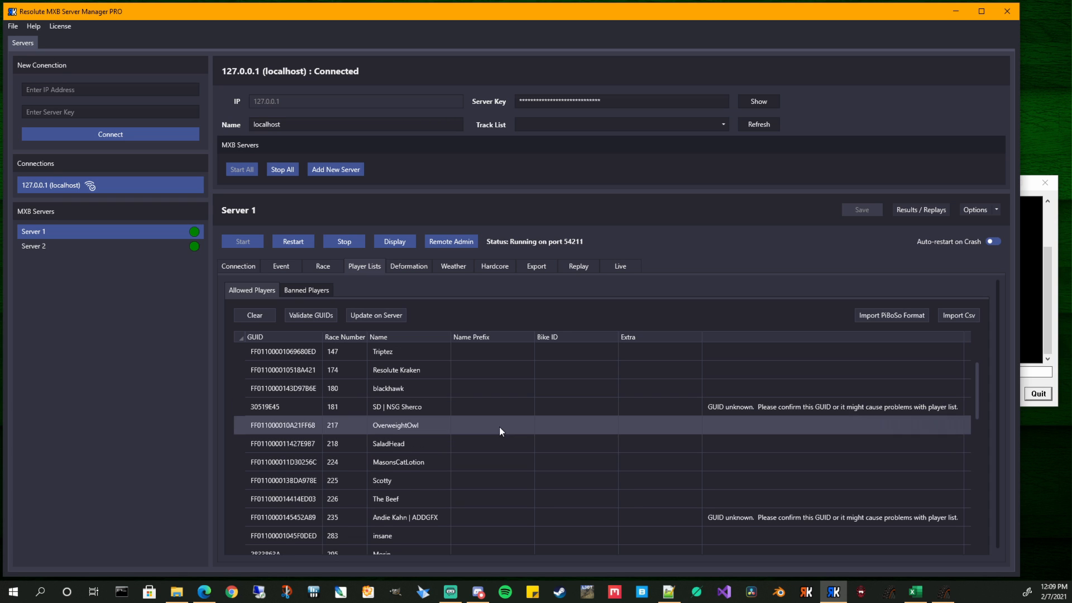
{"action": "scroll", "coordinate": [352, 450], "scroll_direction": "down", "scroll_amount": 6}
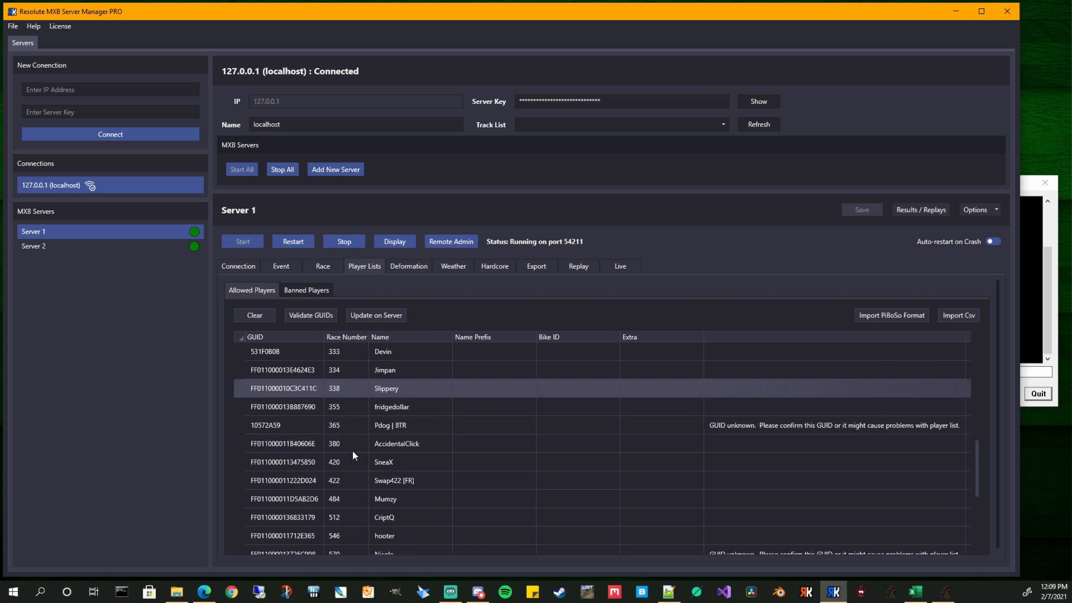
{"action": "scroll", "coordinate": [356, 450], "scroll_direction": "up", "scroll_amount": 7}
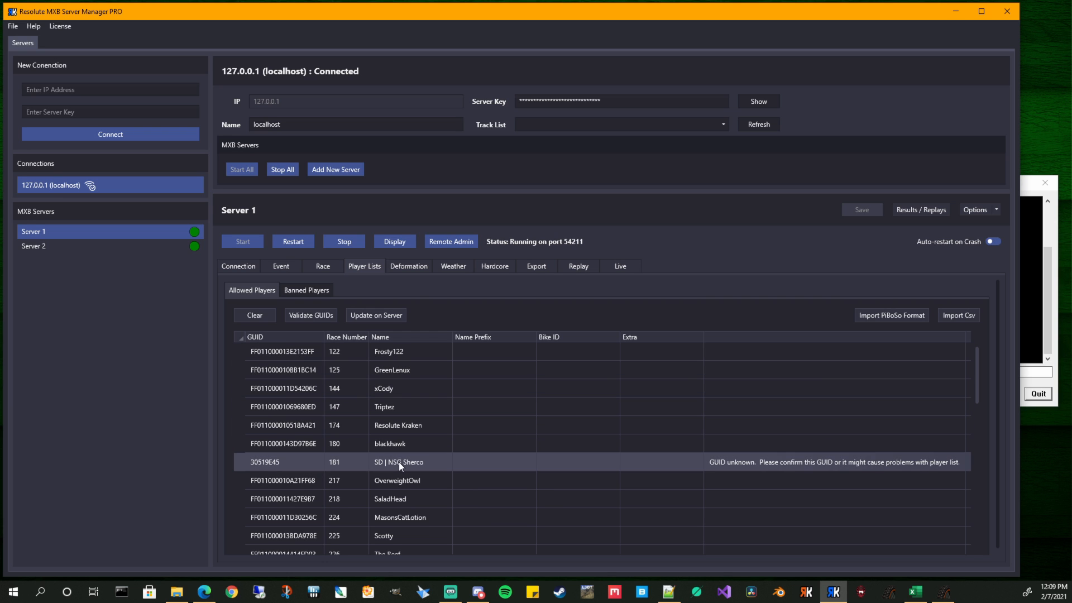
{"action": "scroll", "coordinate": [390, 420], "scroll_direction": "up", "scroll_amount": 1}
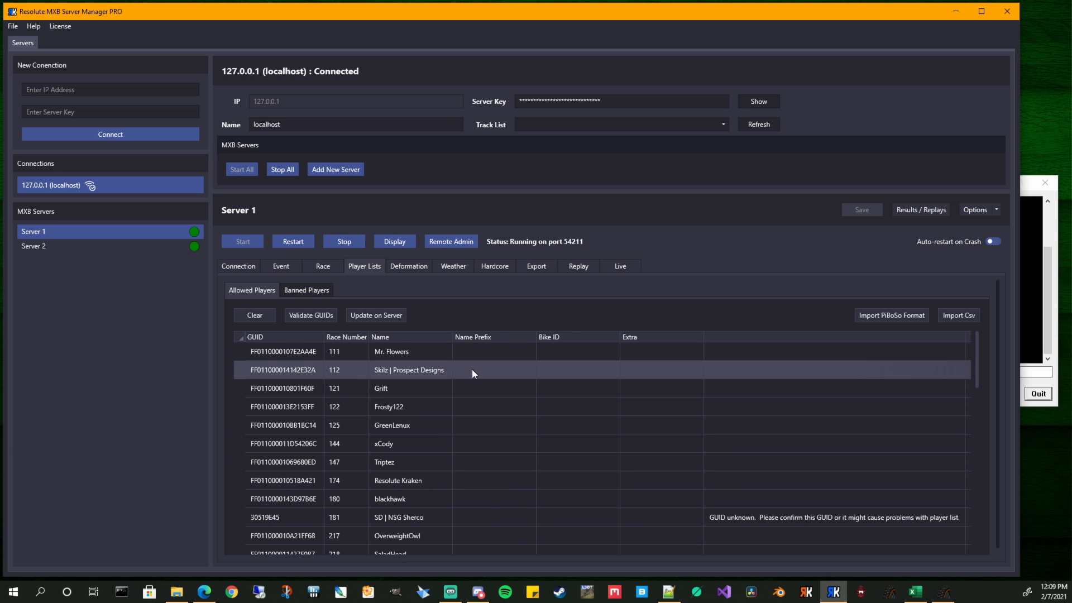
Validate the GUIDs of the pasted allowed players and check the entries at the end of the list.
{"action": "left_click", "coordinate": [311, 316]}
{"action": "scroll", "coordinate": [888, 382], "scroll_direction": "down", "scroll_amount": 10}
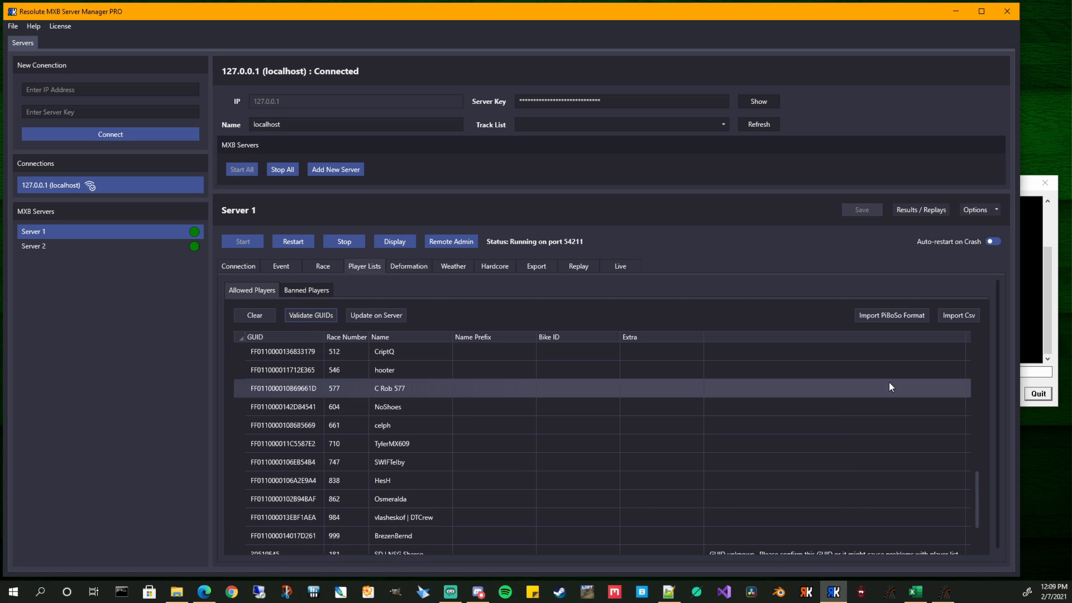
{"action": "scroll", "coordinate": [889, 381], "scroll_direction": "down", "scroll_amount": 2}
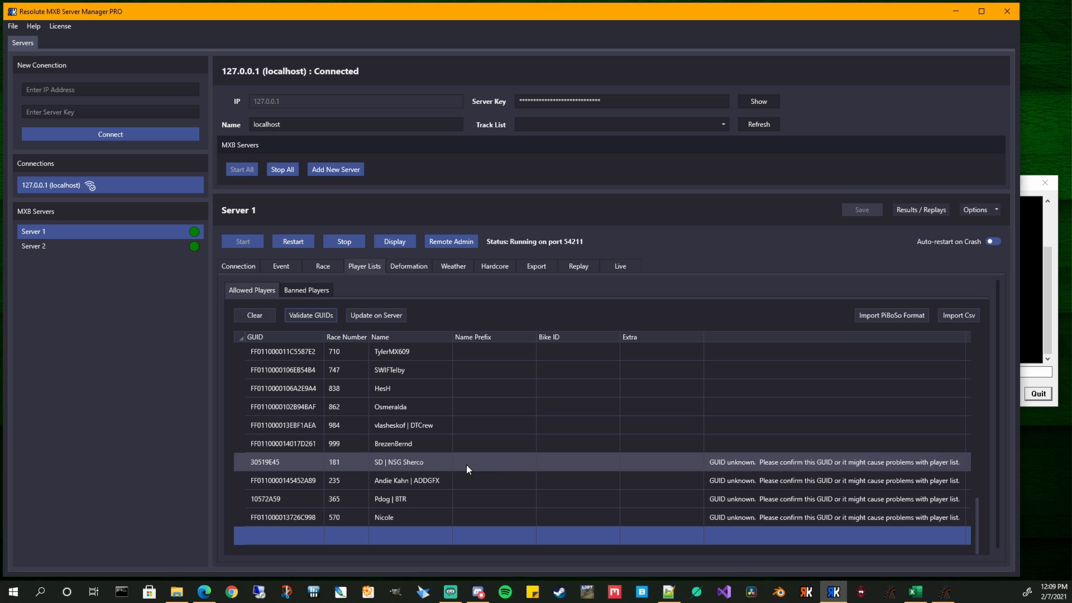
Narrow the manager window to uncover the Server 1 console and update the allowed players on the running server.
{"action": "left_click_drag", "start_coordinate": [1018, 369], "coordinate": [812, 367]}
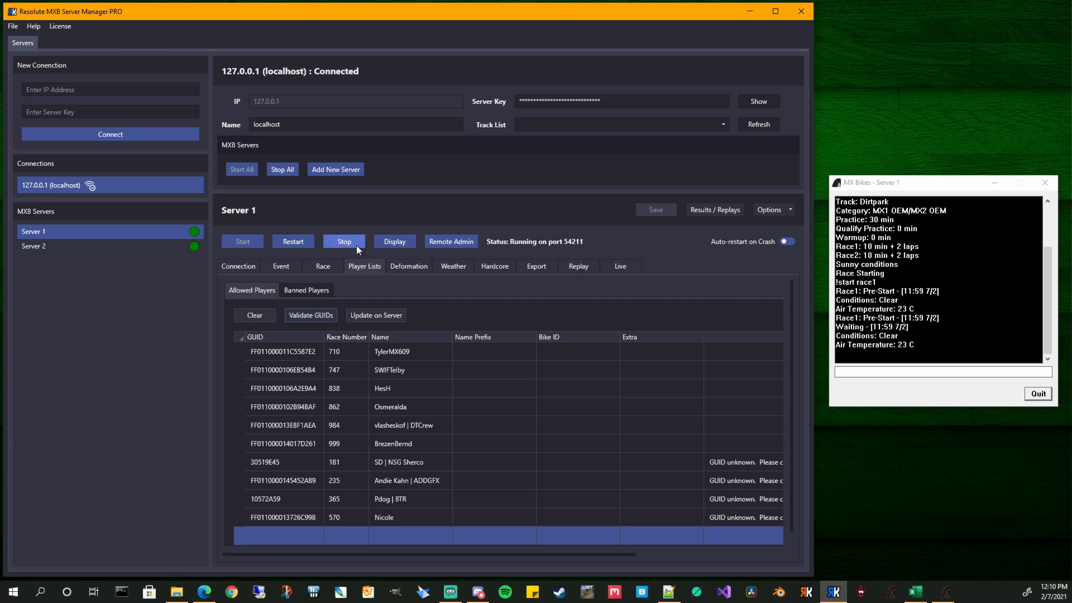
{"action": "left_click", "coordinate": [375, 319]}
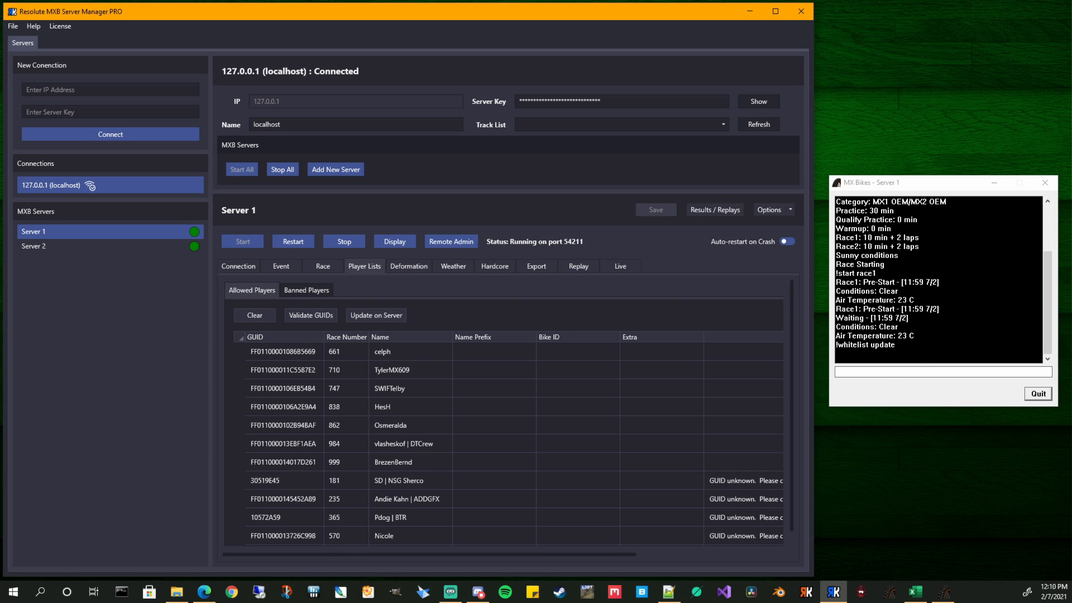
{"action": "left_click_drag", "start_coordinate": [897, 345], "coordinate": [835, 346]}
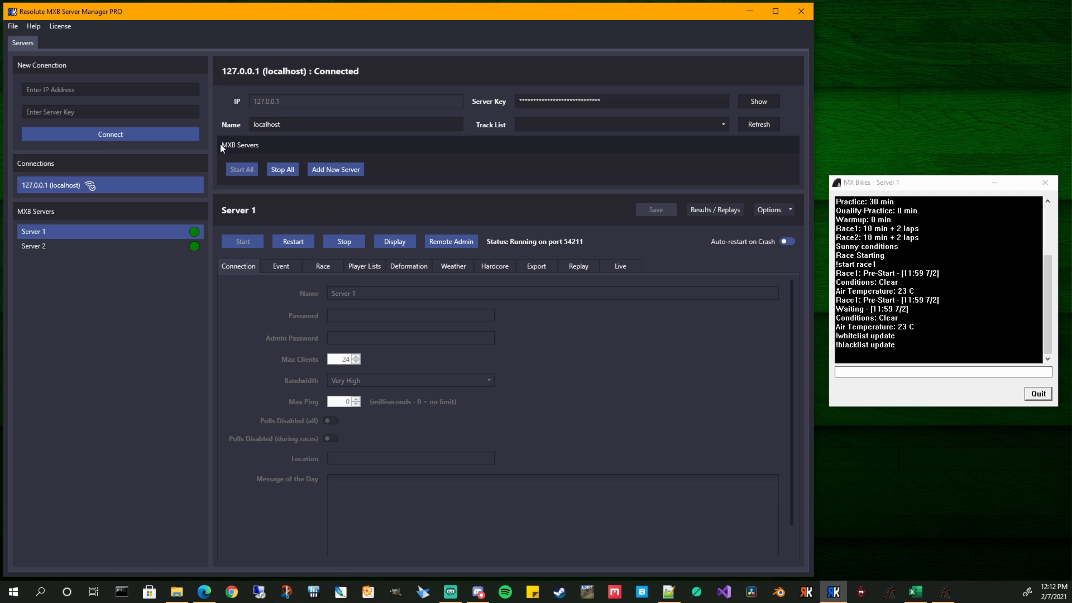
Open the About information for the server manager.
{"action": "left_click", "coordinate": [37, 27]}
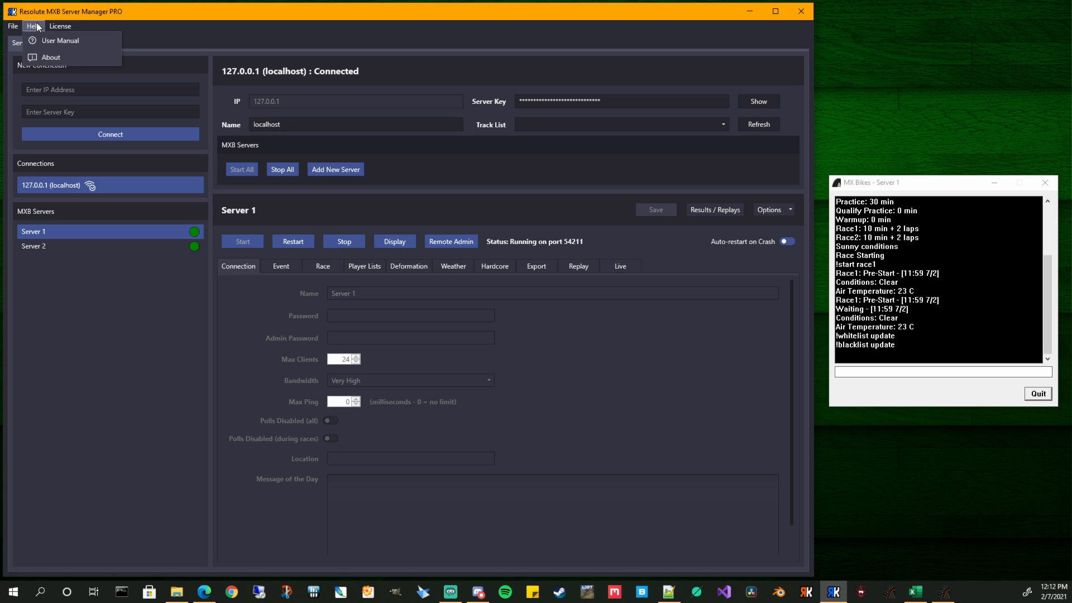
{"action": "left_click", "coordinate": [58, 59]}
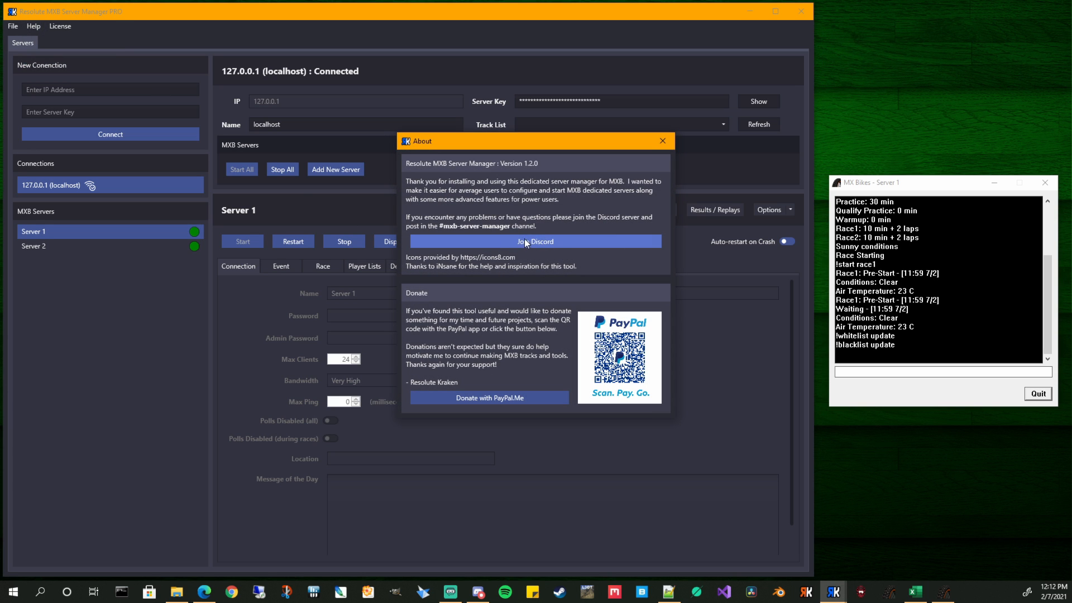